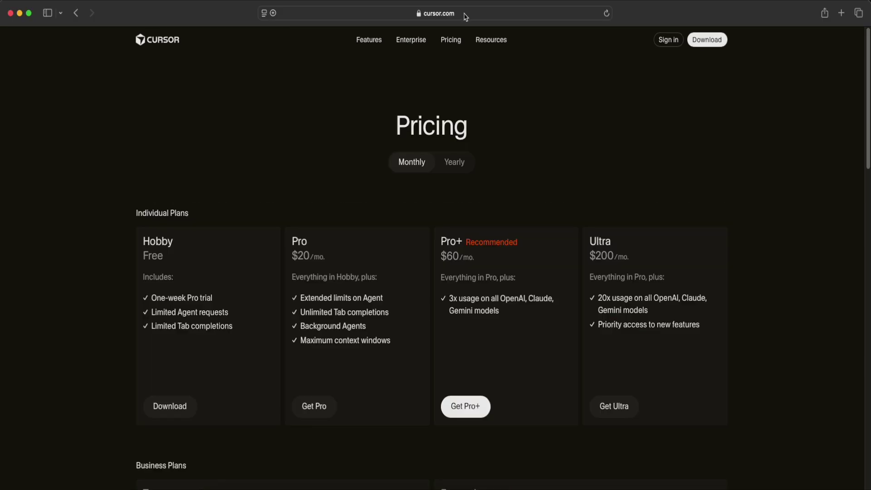
# - From the Cursor Pricing page, focus the Safari address bar to enter a new URL
pyautogui.click(467, 15)
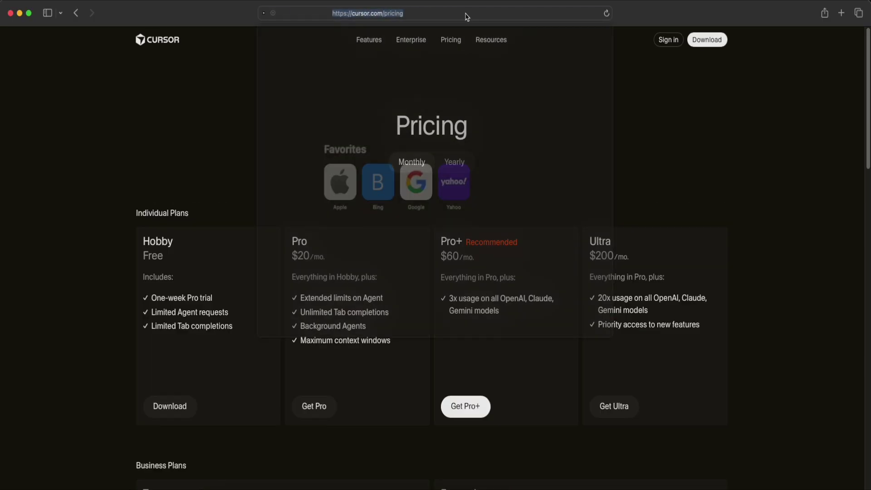
# - Google 'rovodev' and open the 'Rovo Dev | Agentic AI for software teams' result
pyautogui.write('google.co')
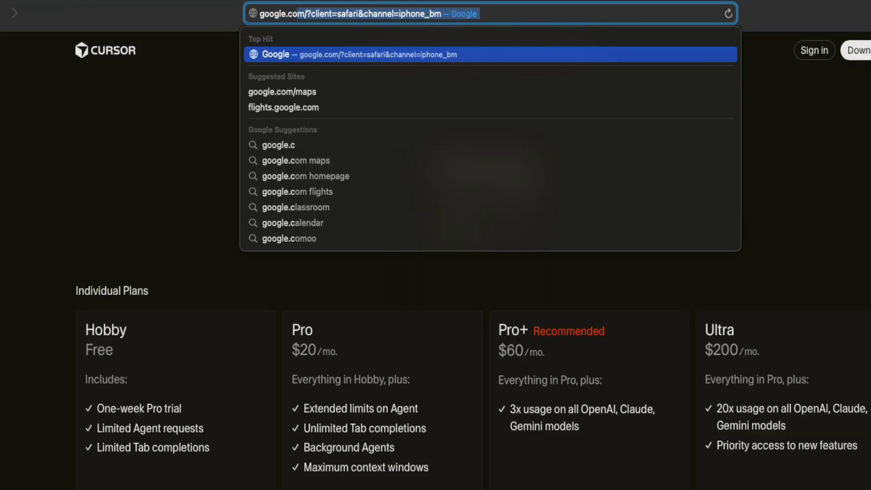
pyautogui.press('Return')
pyautogui.write('rovodev')
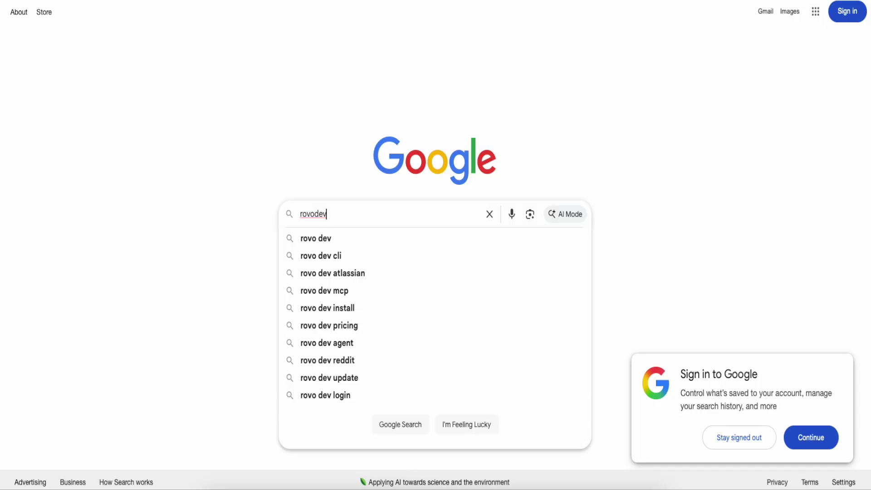
pyautogui.press('Return')
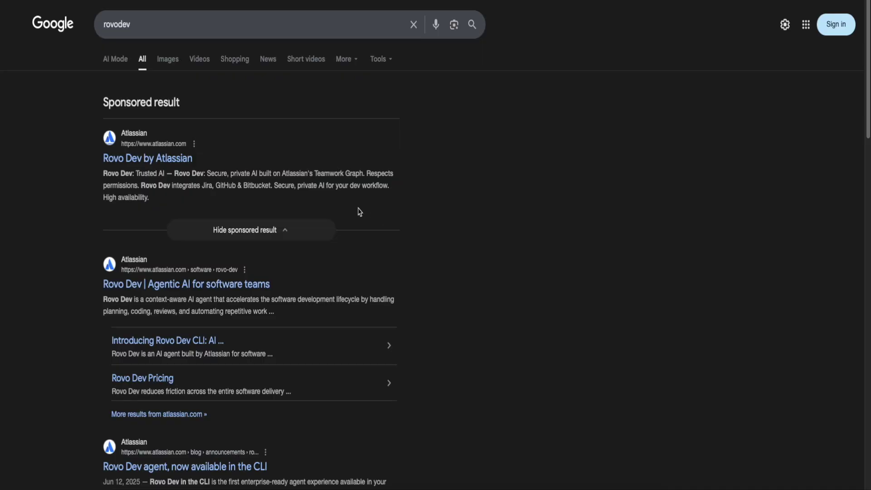
pyautogui.click(214, 286)
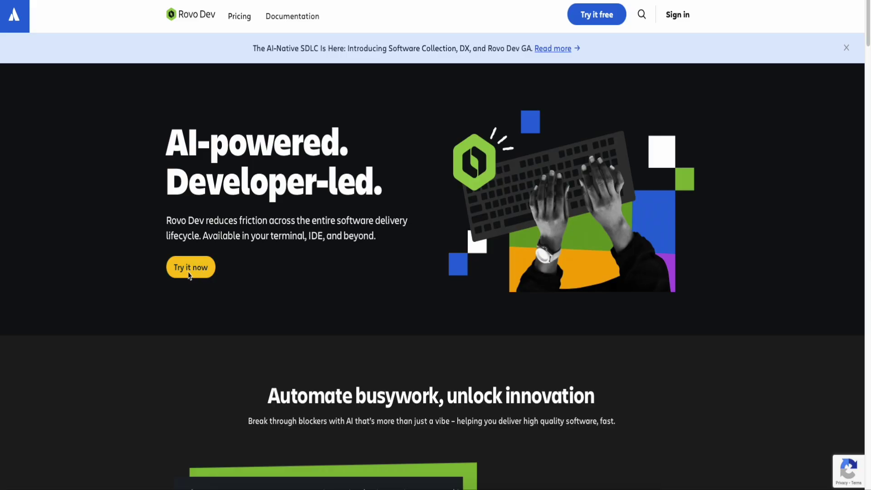
# - Start the Rovo Dev sign-up with the work e-mail and copy the emailed verification code
pyautogui.click(195, 272)
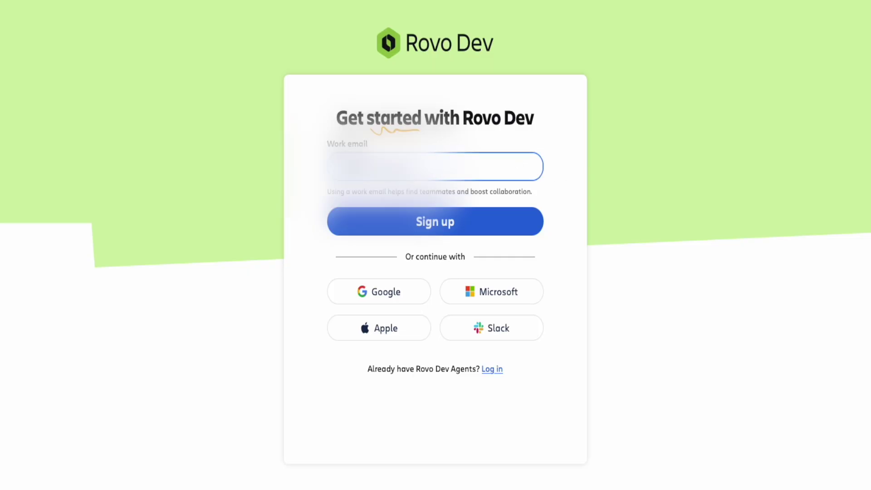
pyautogui.hotkey('ctrl', 'v')
pyautogui.click(444, 225)
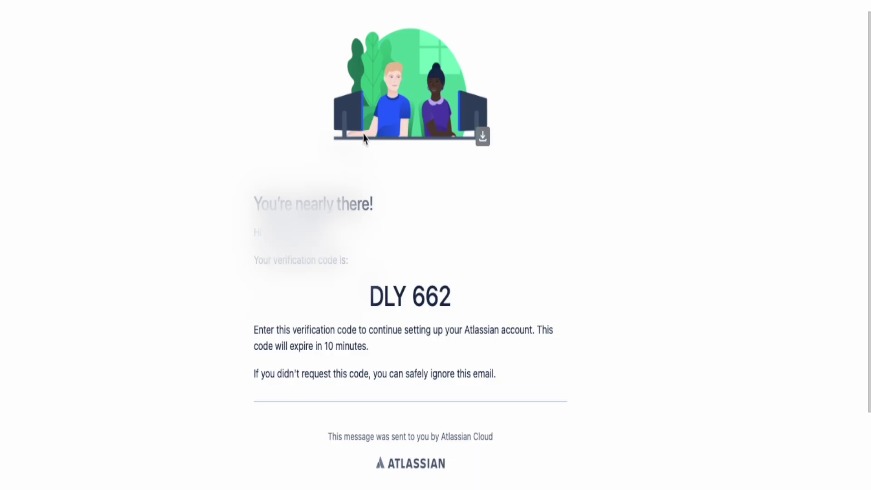
pyautogui.tripleClick(414, 303)
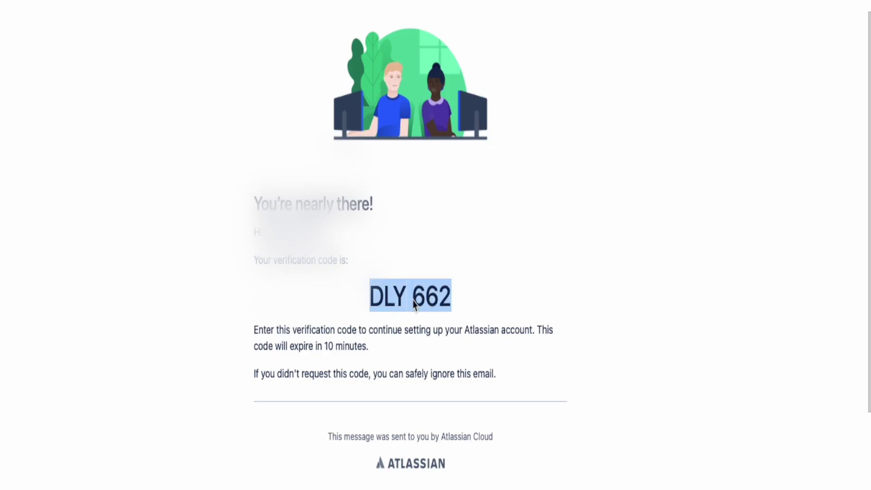
pyautogui.rightClick(414, 303)
pyautogui.click(430, 367)
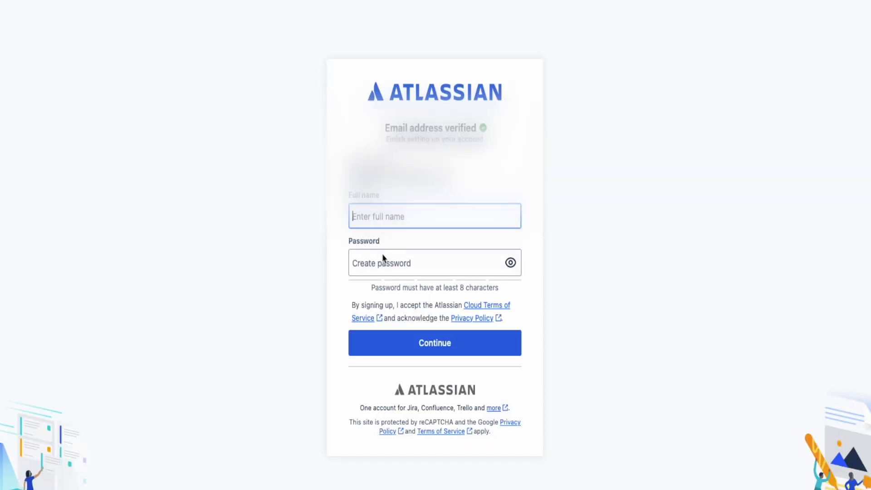
# - Enter the full name and password, finish account setup, and edit the suggested site name
pyautogui.write('kevin')
pyautogui.click(409, 253)
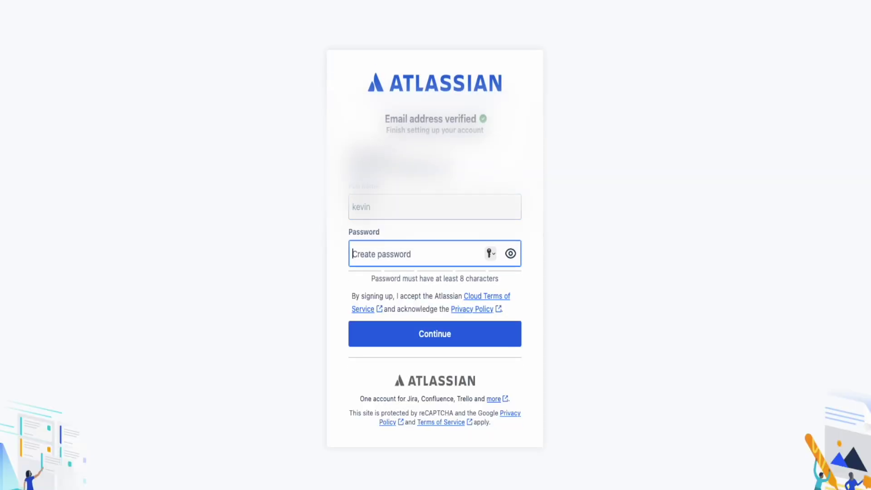
pyautogui.hotkey('ctrl', 'v')
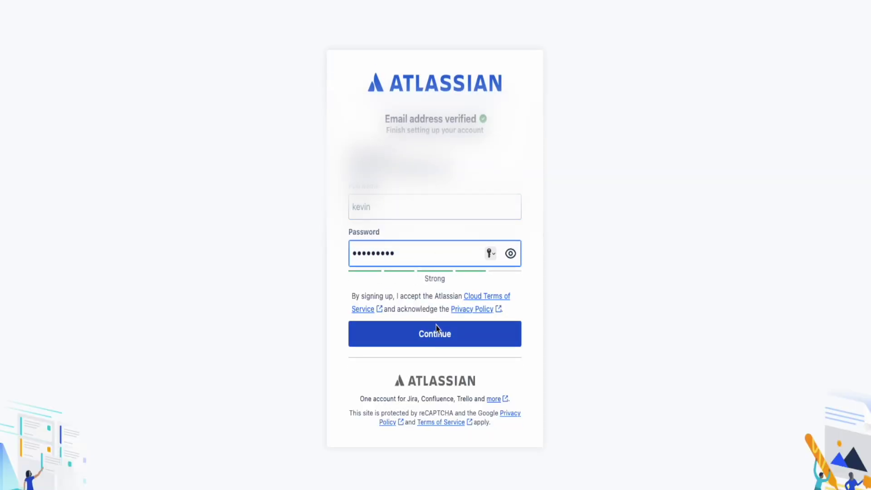
pyautogui.click(437, 338)
pyautogui.click(391, 171)
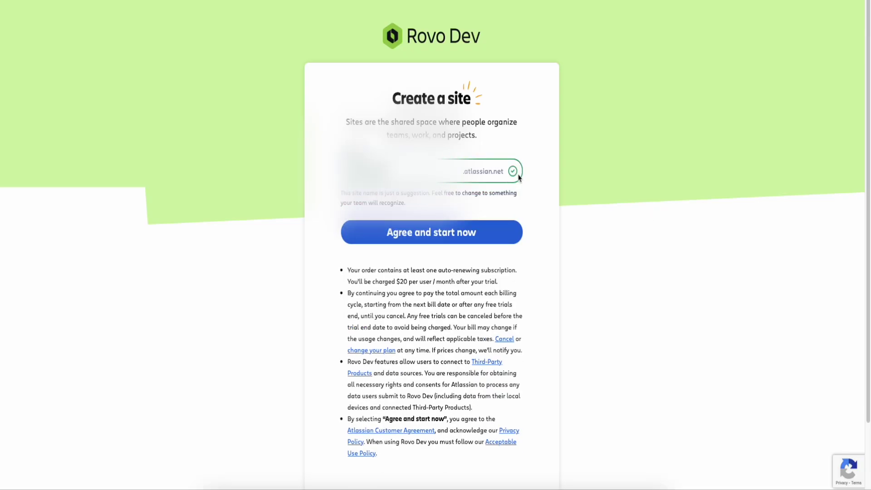
# - Agree and start the new site, then step through the four-step onboarding tour to Finish
pyautogui.click(440, 241)
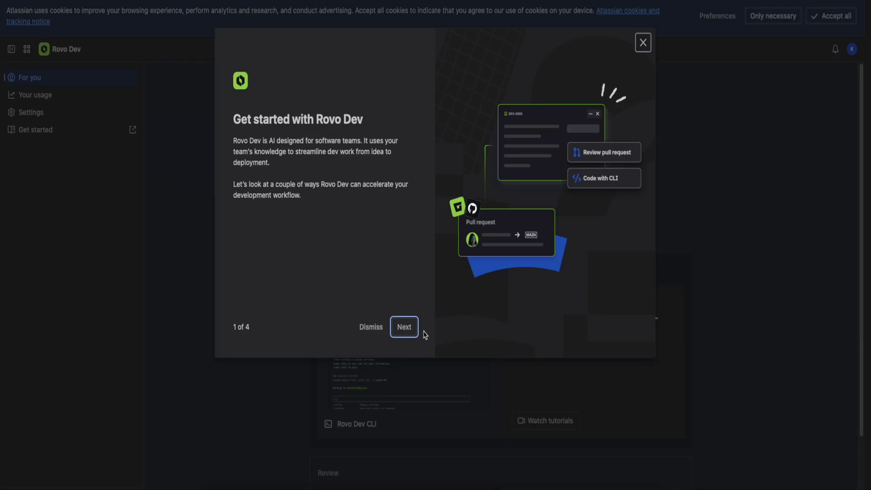
pyautogui.click(406, 328)
pyautogui.click(406, 328)
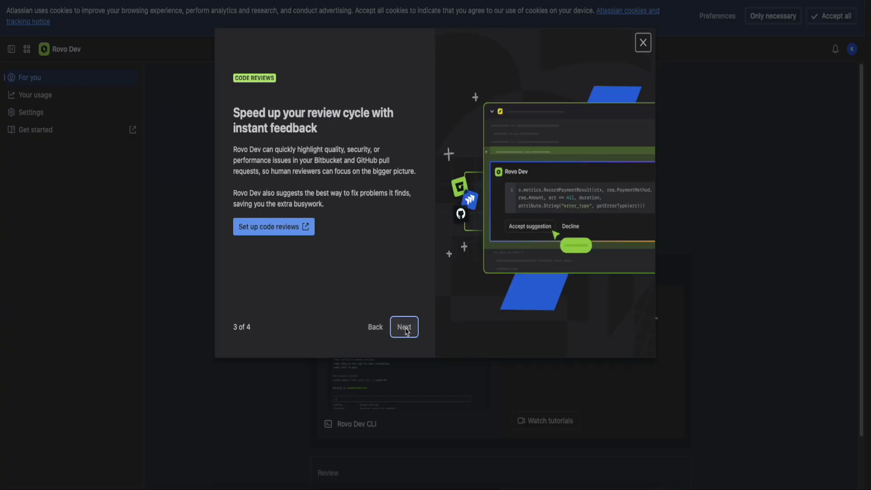
pyautogui.click(406, 327)
pyautogui.click(403, 327)
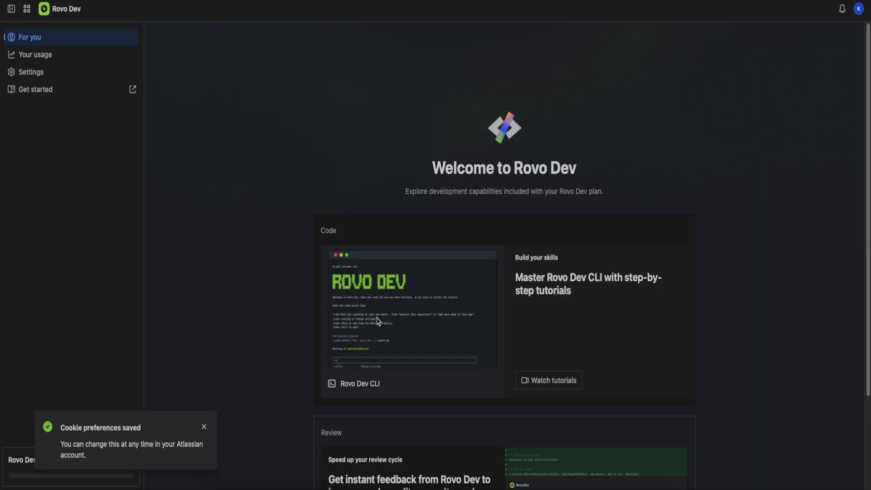
# - From the Rovo Dev CLI card, follow the macOS link under 'Install Atlas CLI'
pyautogui.click(410, 342)
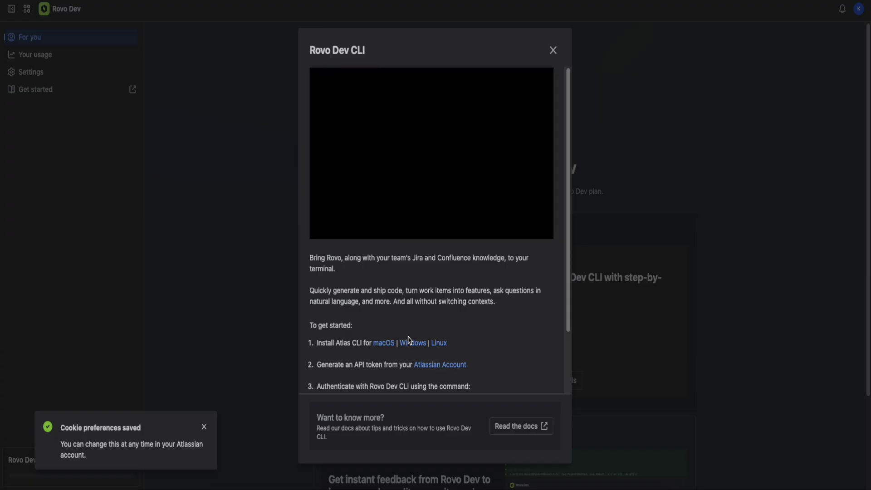
pyautogui.scroll(-1, 377, 336)
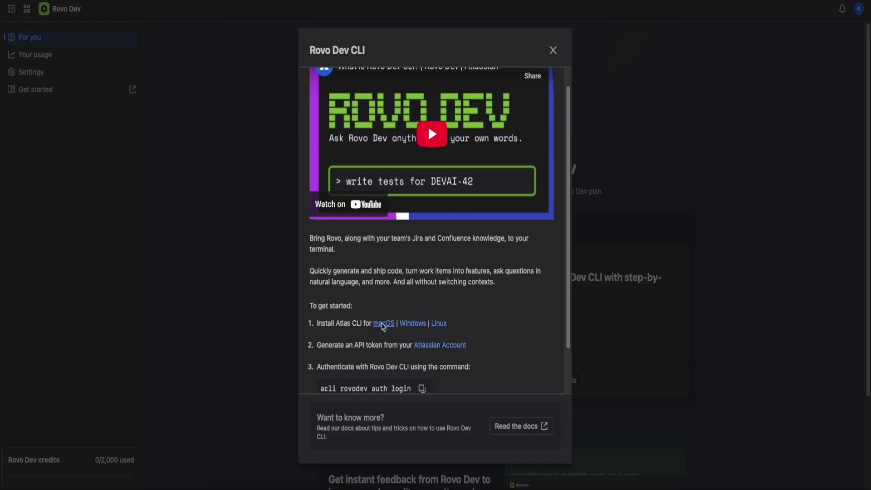
pyautogui.click(383, 323)
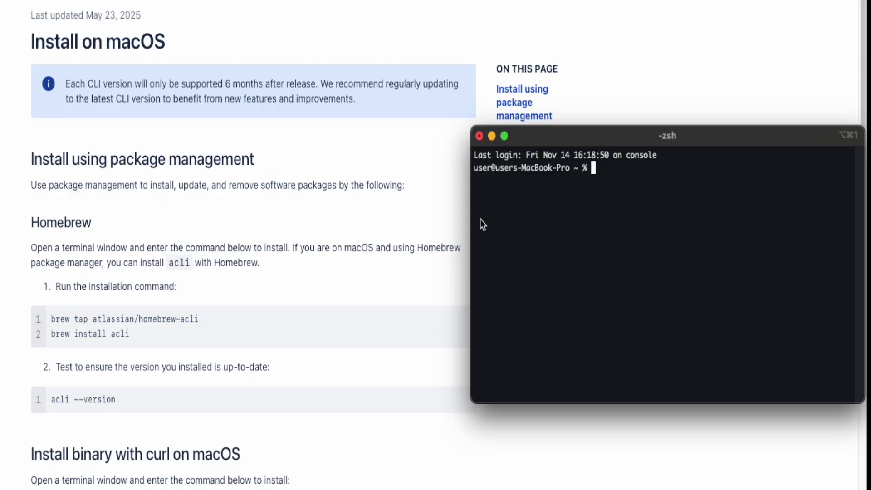
# - Paste 'brew tap atlassian/homebrew-acli' from the install guide into Terminal
pyautogui.click(488, 295)
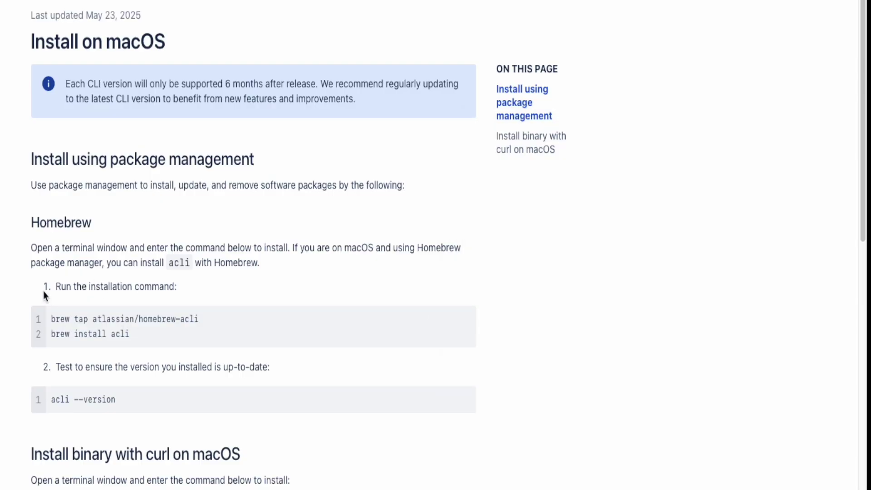
pyautogui.click(460, 321)
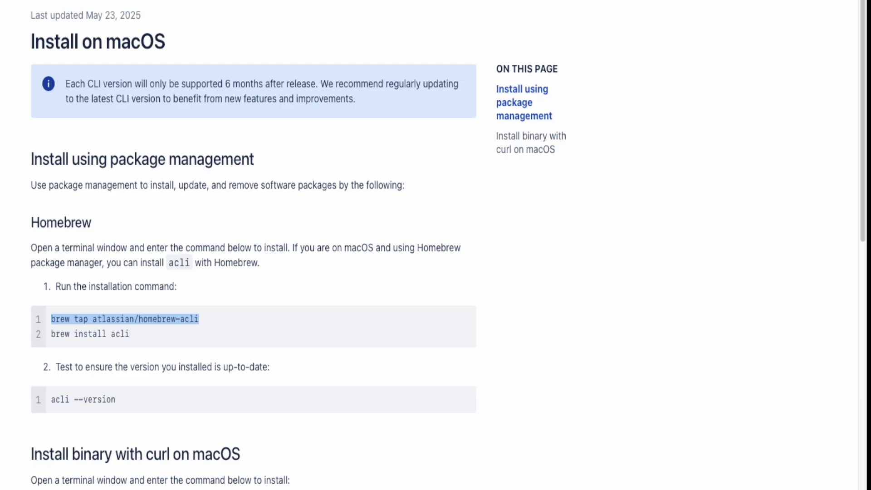
pyautogui.press('super+Tab')
pyautogui.press('super+v')
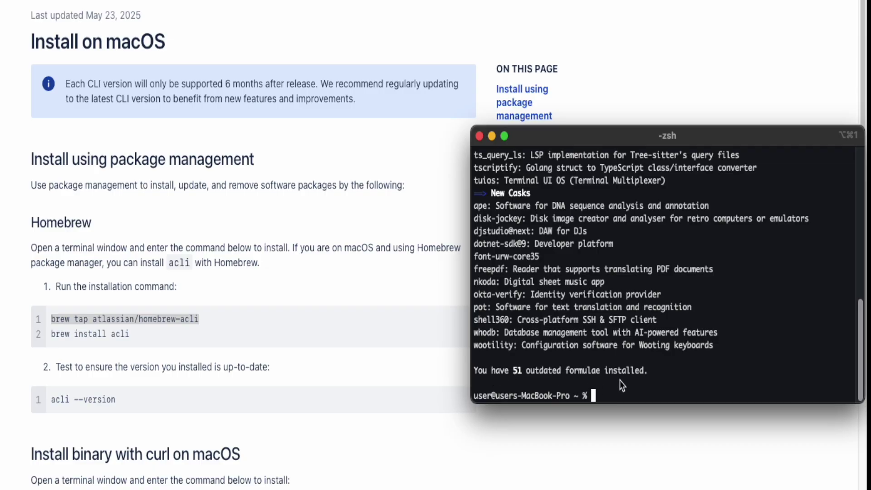
# - Copy 'brew install acli' from the guide and run it in Terminal
pyautogui.tripleClick(324, 344)
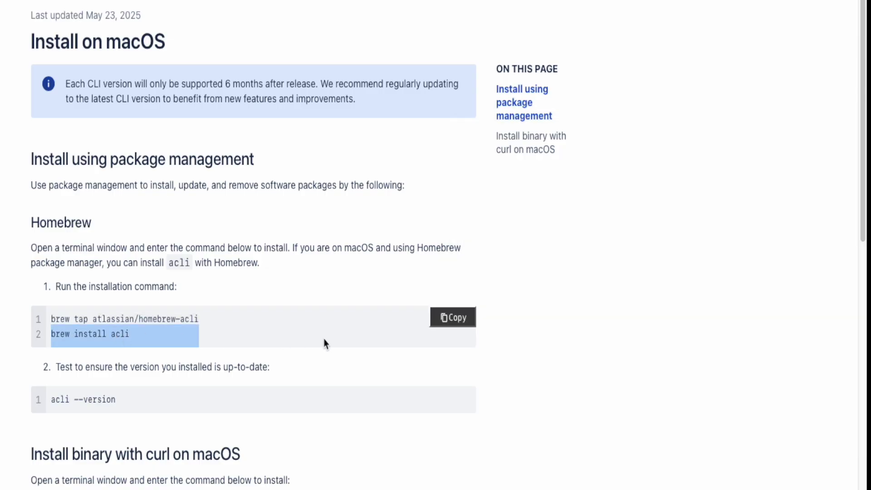
pyautogui.rightClick(104, 341)
pyautogui.click(151, 397)
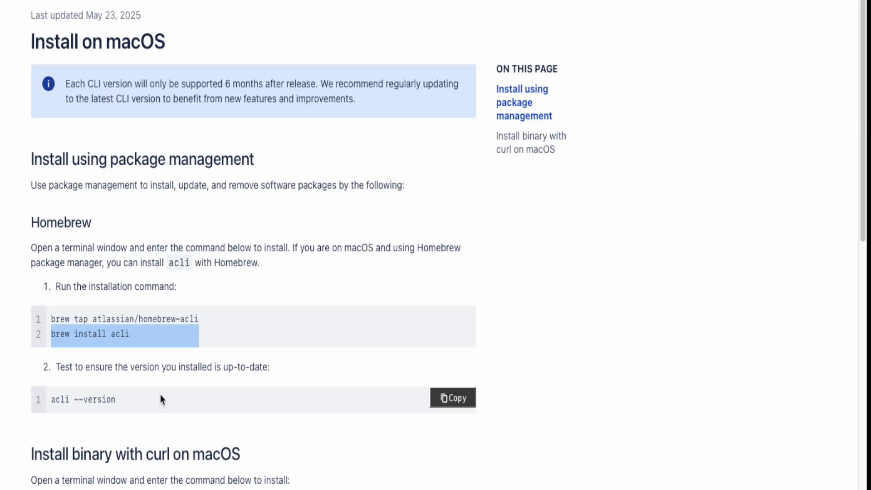
pyautogui.press('super+Tab')
pyautogui.press('super+v')
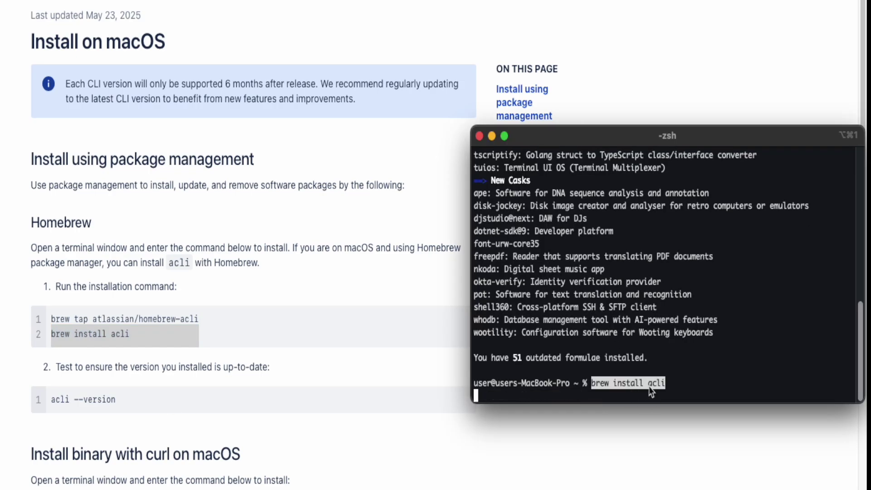
pyautogui.press('Return')
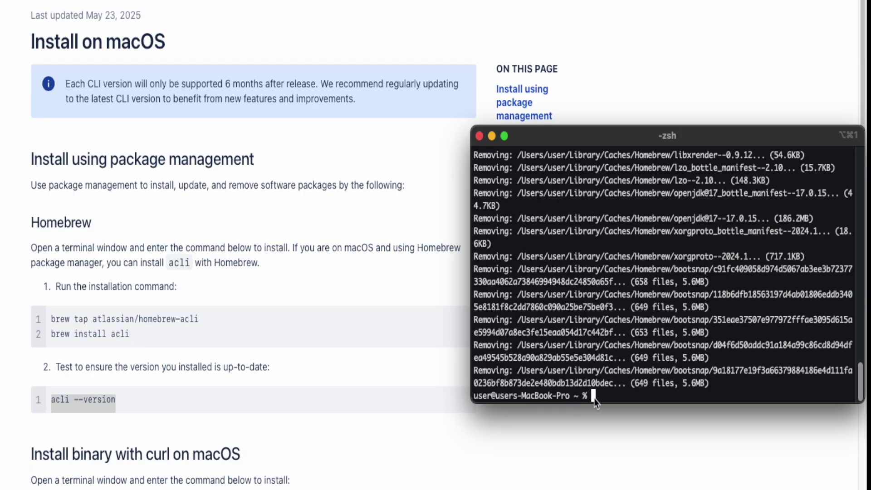
# - Run 'acli --version' in Terminal to confirm version 1.3.6-stable
pyautogui.click(97, 404)
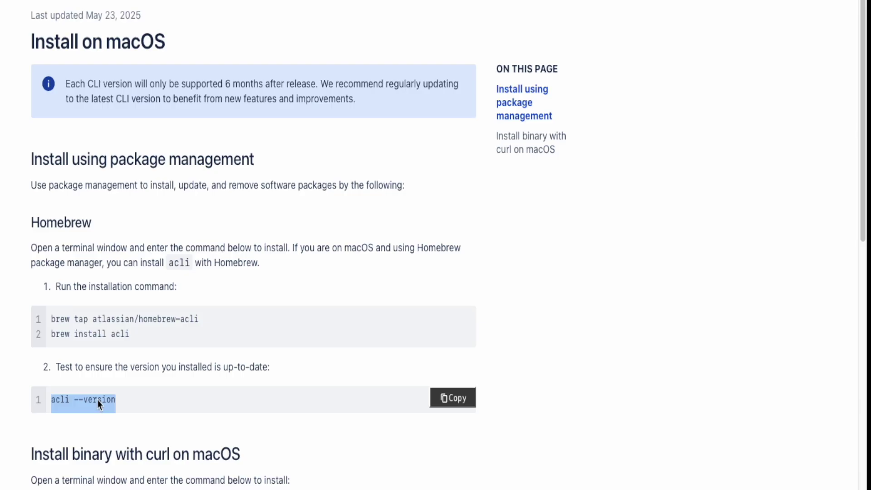
pyautogui.click(88, 400)
pyautogui.tripleClick(86, 399)
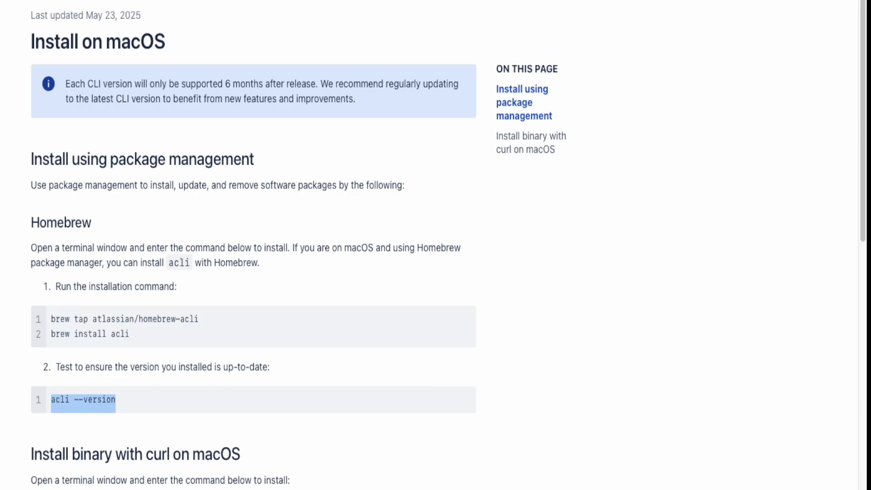
pyautogui.press('super+Tab')
pyautogui.press('super+v')
pyautogui.press('Return')
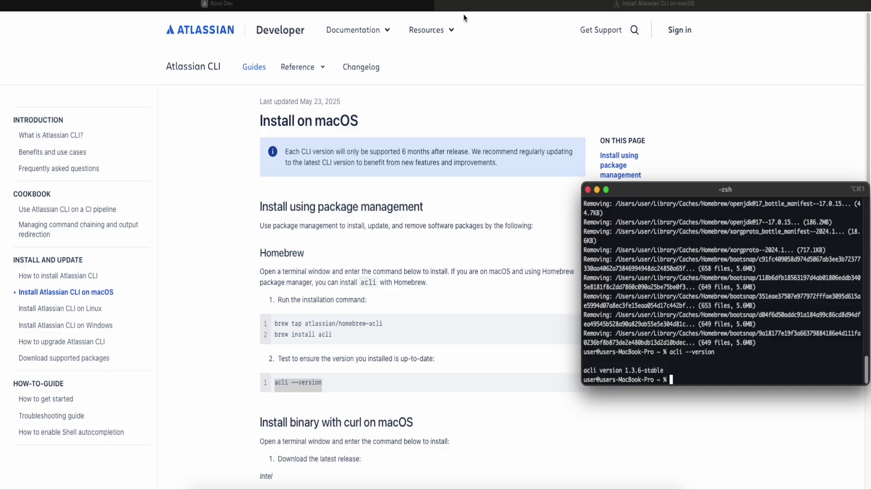
pyautogui.click(474, 73)
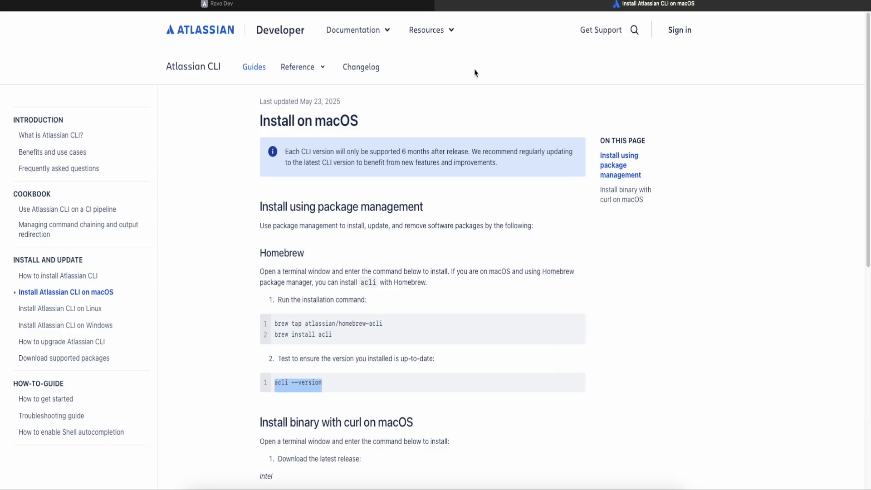
# - Close the macOS install guide and follow the Atlassian Account link to generate a token
pyautogui.click(441, 6)
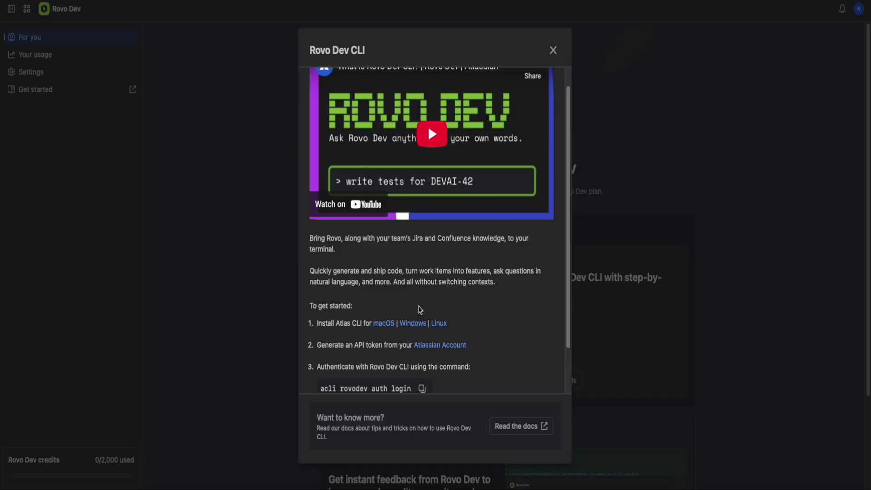
pyautogui.scroll(-1, 421, 310)
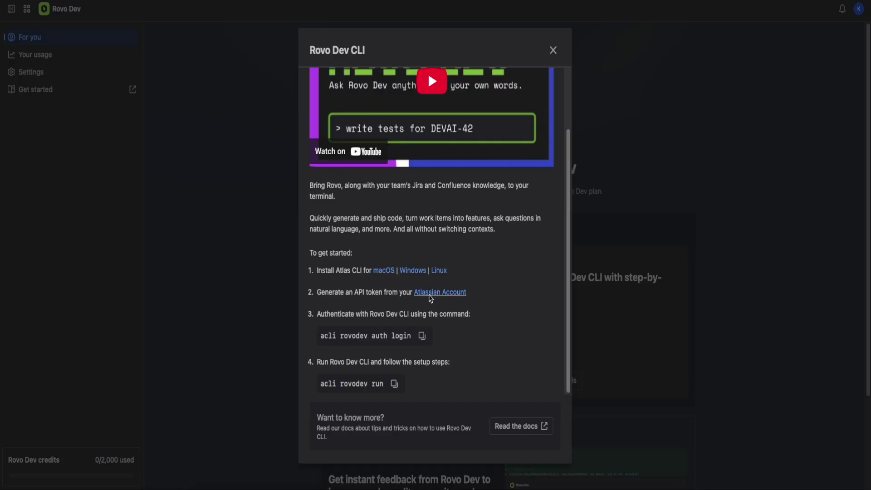
pyautogui.click(463, 294)
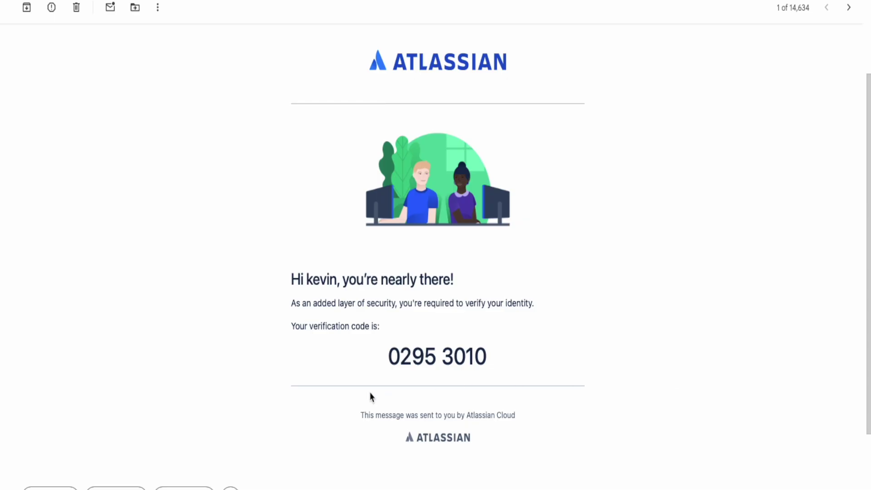
# - Copy the emailed verification code and paste it in to verify identity
pyautogui.tripleClick(423, 359)
pyautogui.rightClick(424, 357)
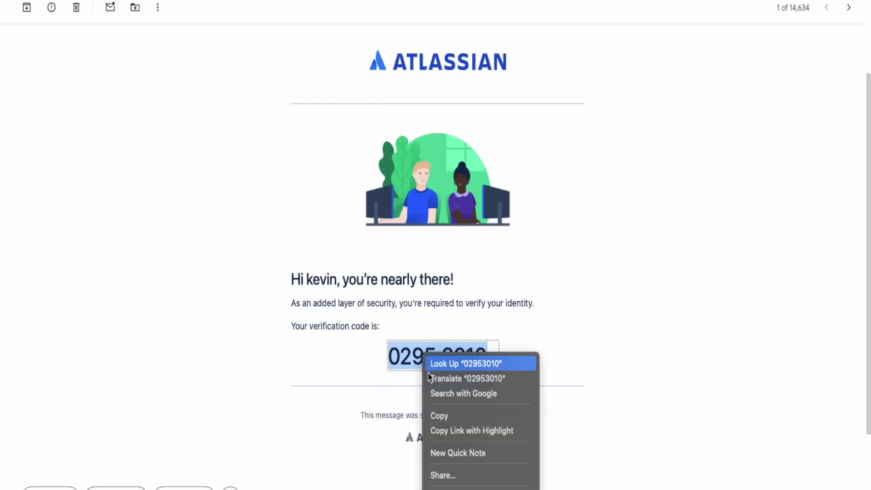
pyautogui.click(450, 420)
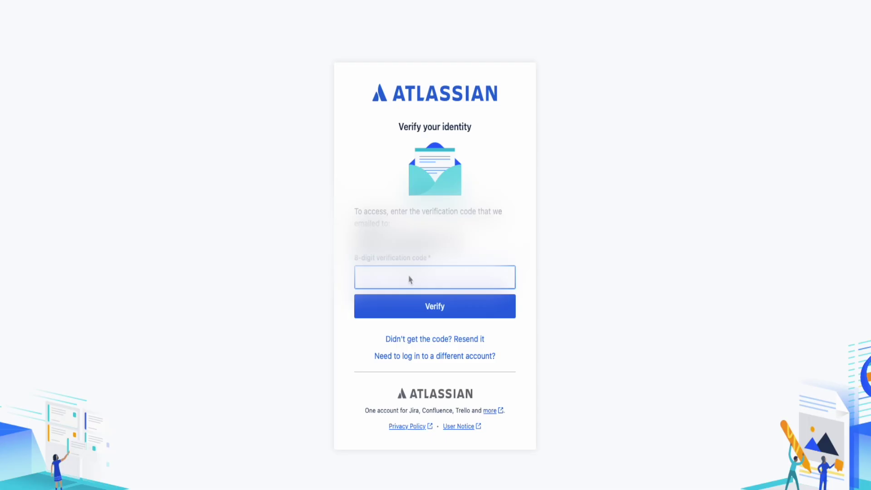
pyautogui.hotkey('ctrl', 'v')
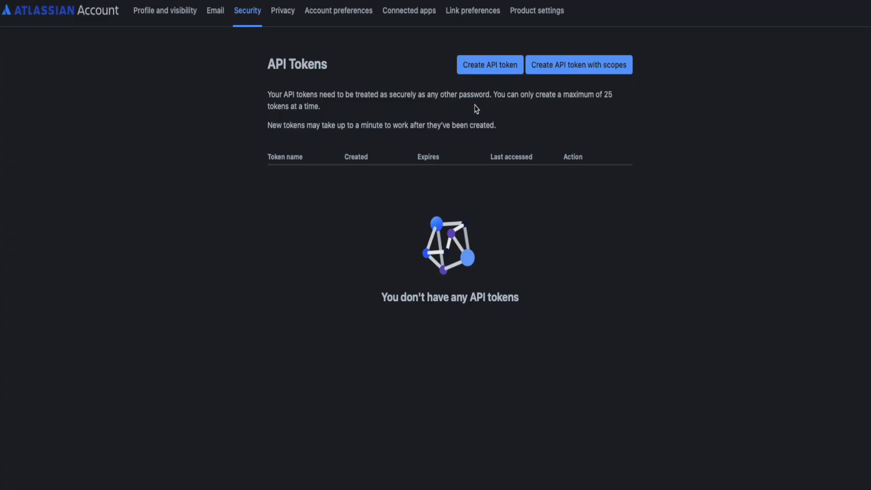
# - Create an Atlassian API token named 'example' expiring 12/31/2025
pyautogui.click(491, 67)
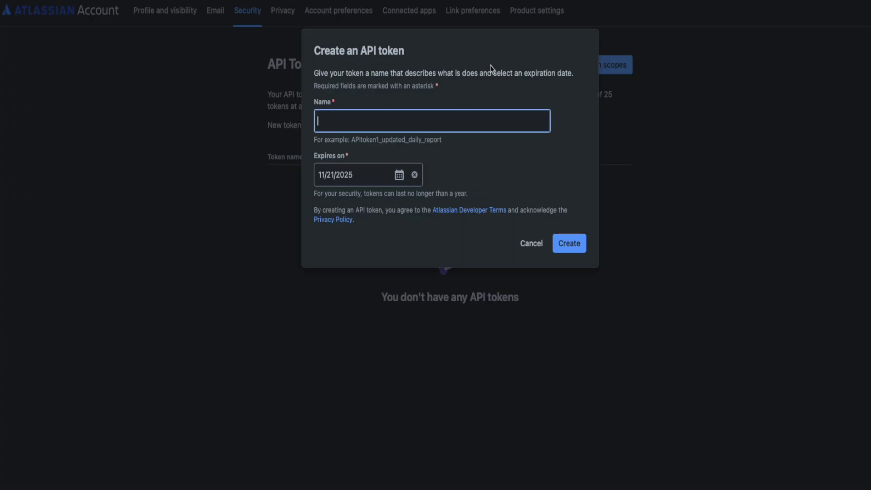
pyautogui.write('example')
pyautogui.click(400, 177)
pyautogui.click(443, 209)
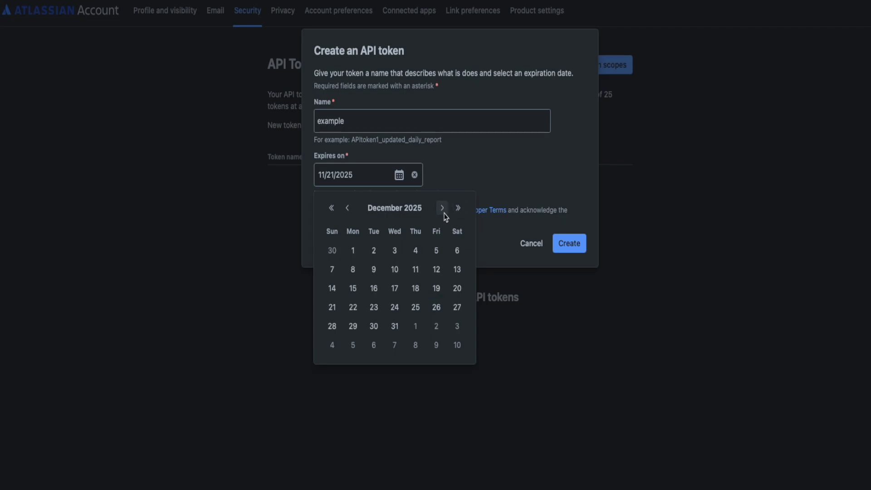
pyautogui.click(395, 326)
pyautogui.click(570, 244)
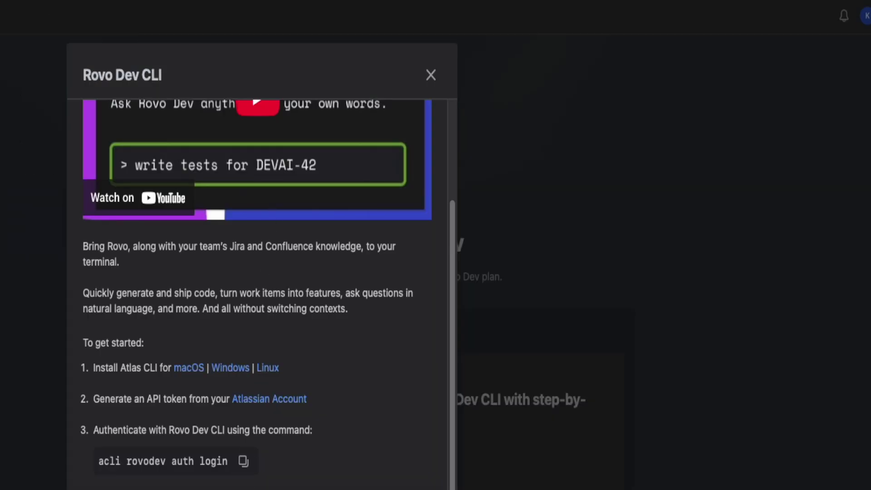
# - Copy the auth login command and edit it to run 'acli rovodev auth logout'
pyautogui.click(244, 462)
pyautogui.press('super+v')
pyautogui.press('BackSpace')
pyautogui.press('BackSpace')
pyautogui.write('out')
pyautogui.press('Return')
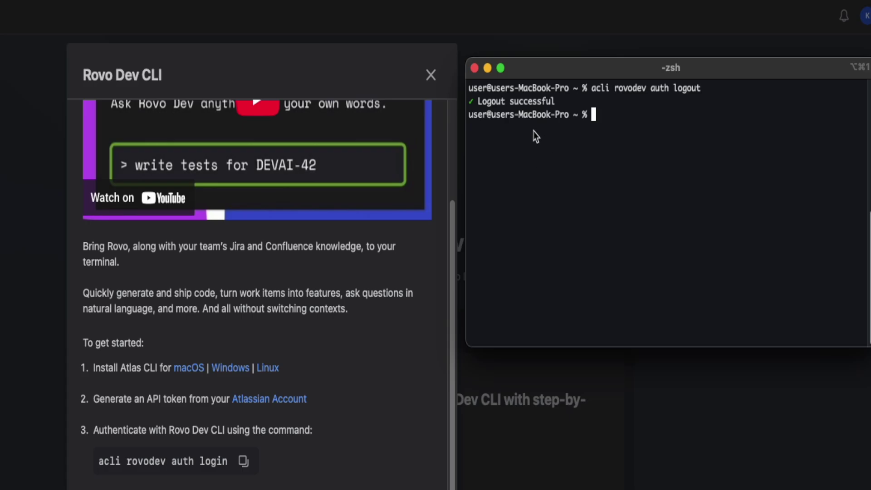
# - Run 'acli rovodev auth login' with the account e-mail and the new API token
pyautogui.press('super+v')
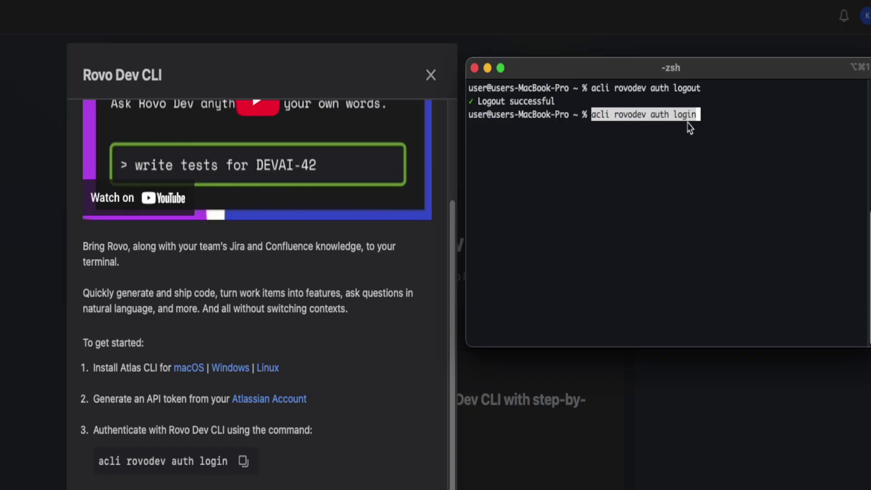
pyautogui.press('Return')
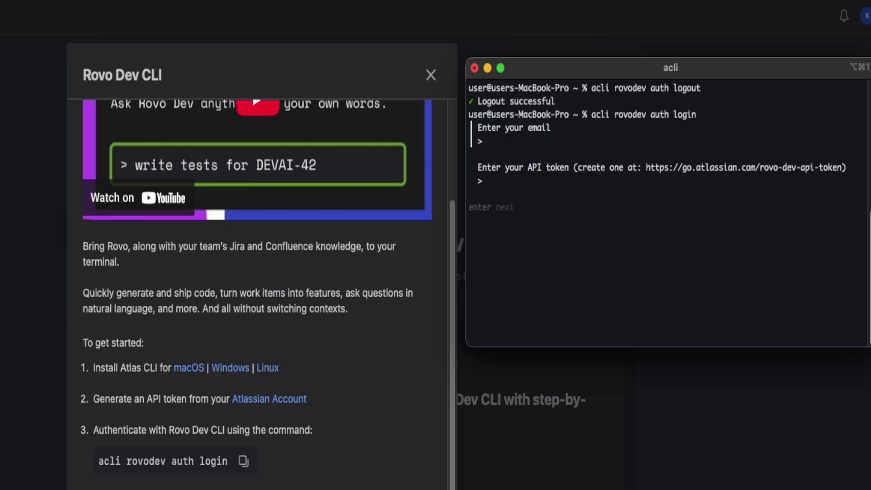
pyautogui.press('super+v')
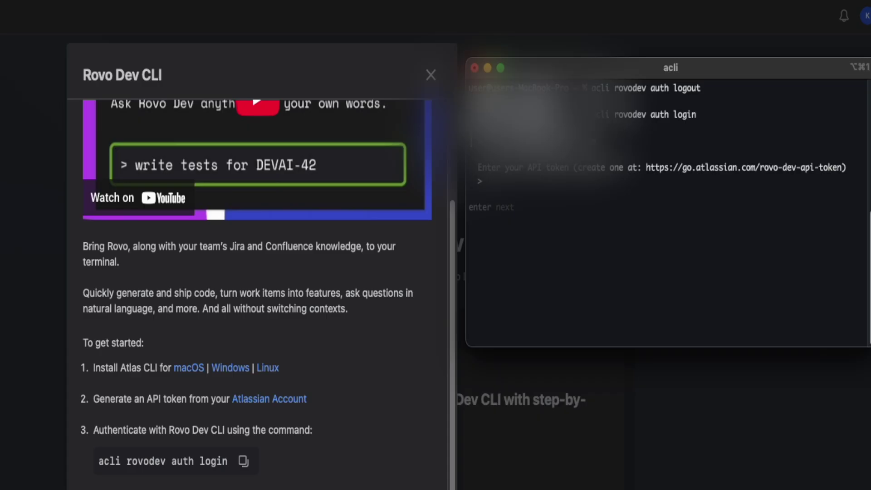
pyautogui.press('Return')
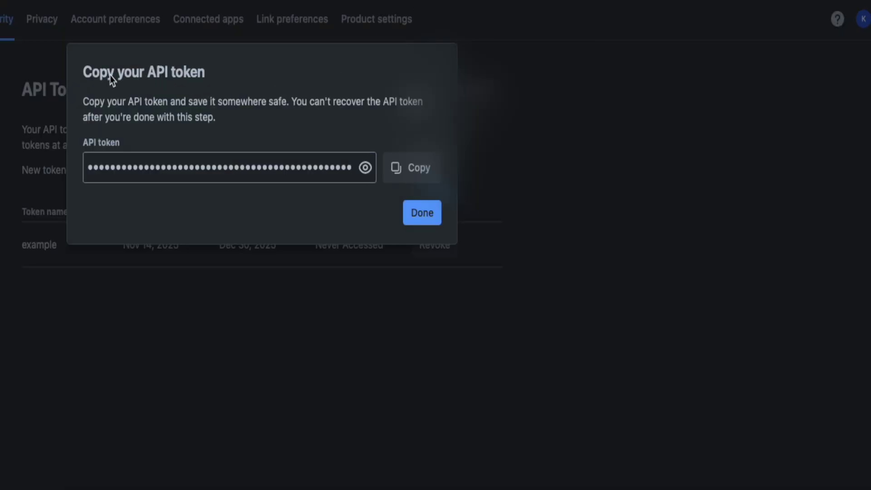
pyautogui.click(413, 168)
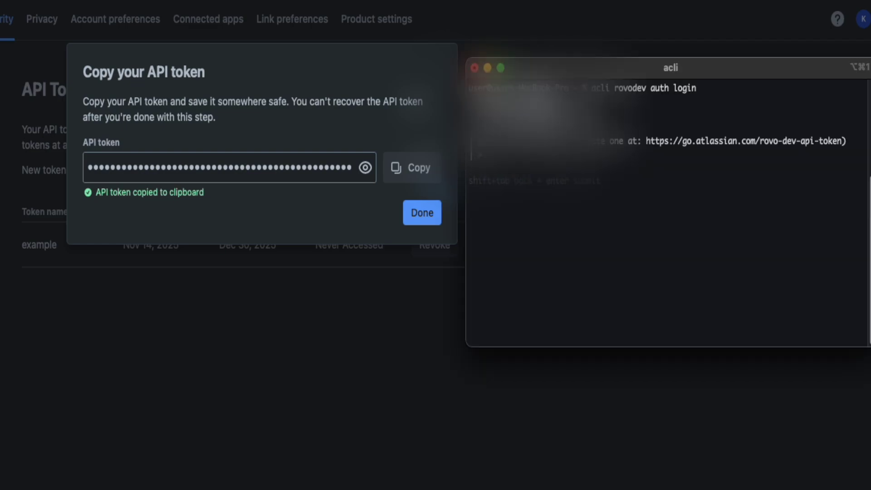
pyautogui.press('super+v')
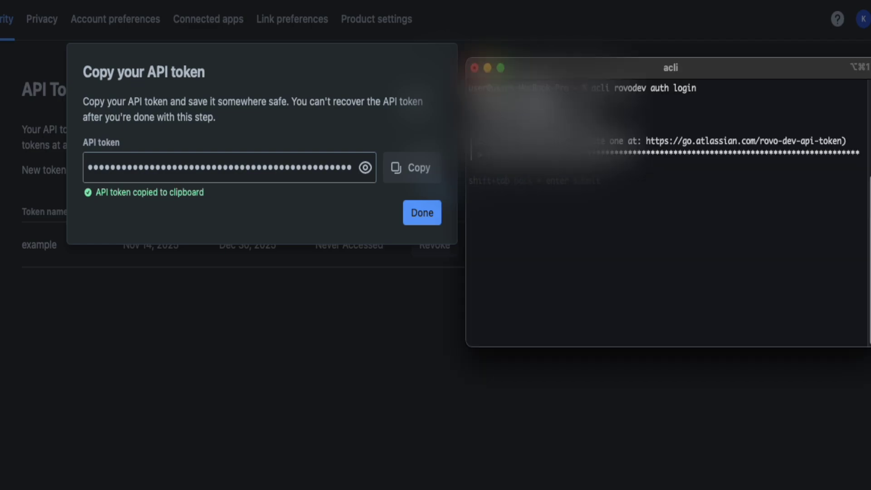
pyautogui.press('Return')
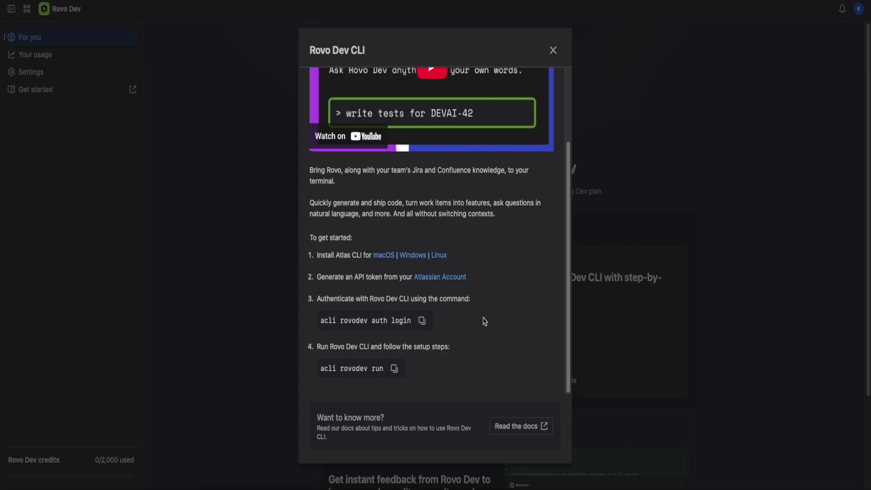
pyautogui.scroll(1, 487, 321)
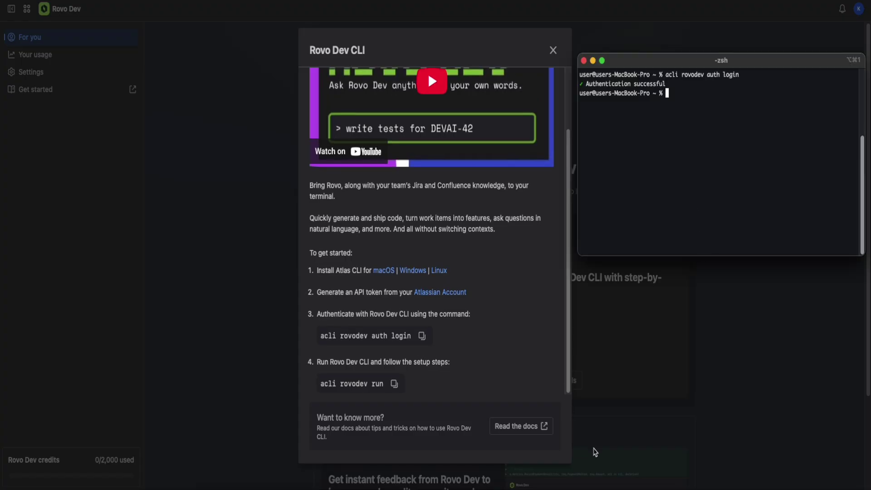
# - Change Terminal's directory to the kevin-cursor-website folder by dragging it after cd
pyautogui.click(608, 486)
pyautogui.click(245, 213)
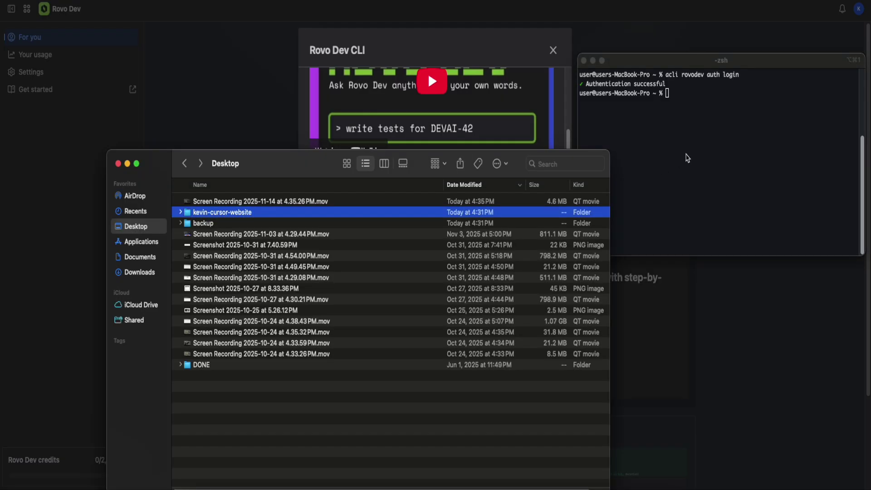
pyautogui.click(687, 153)
pyautogui.write('cd')
pyautogui.click(285, 165)
pyautogui.moveTo(234, 214); pyautogui.dragTo(729, 134)
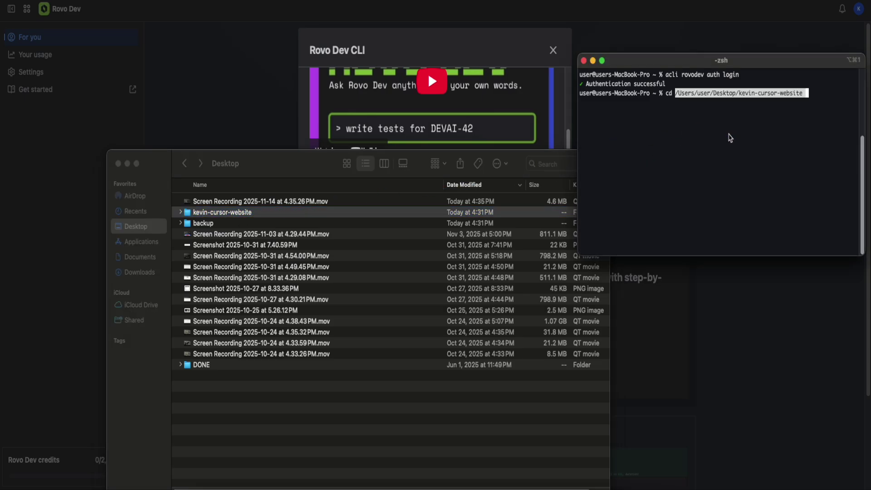
pyautogui.press('Return')
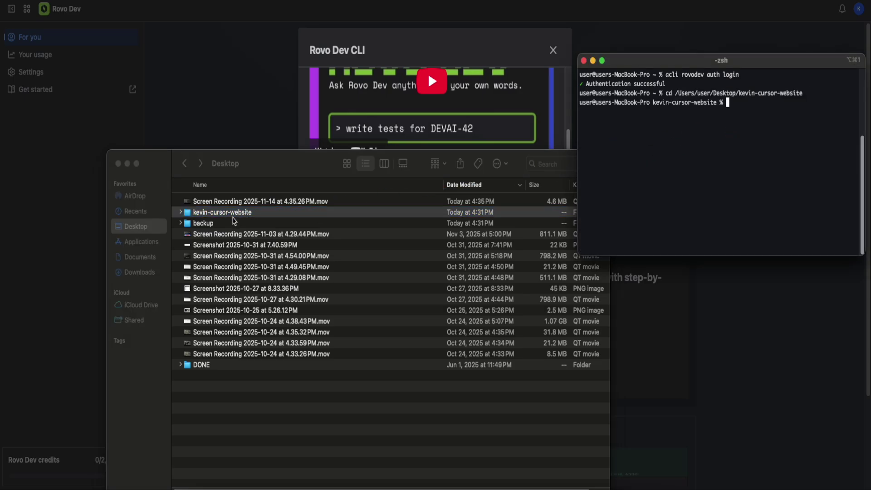
# - Check the kevin-cursor-website folder contents and paste the 'acli rovodev run' command into Terminal
pyautogui.click(233, 213)
pyautogui.doubleClick(258, 214)
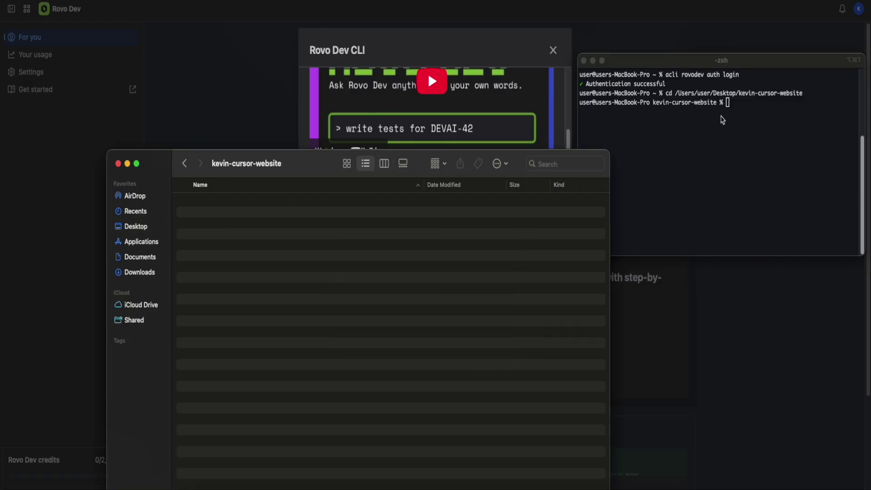
pyautogui.click(486, 59)
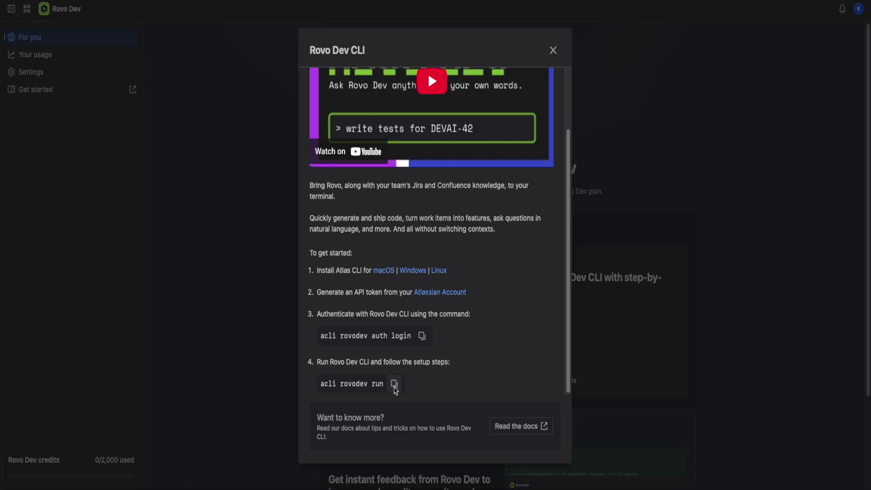
pyautogui.click(394, 383)
pyautogui.press('super+Tab')
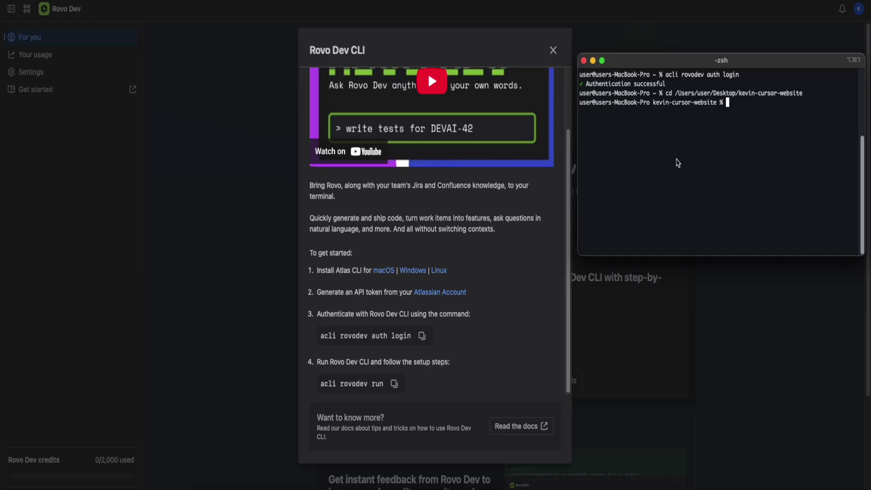
pyautogui.press('super+v')
# - Start Rovo Dev CLI in the project folder and keep Claude Sonnet 4 as the model
pyautogui.press('Return')
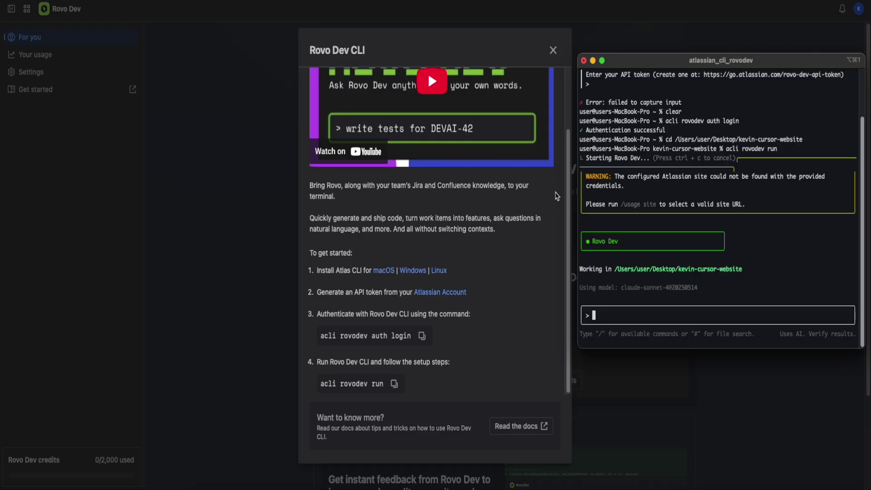
pyautogui.write('/')
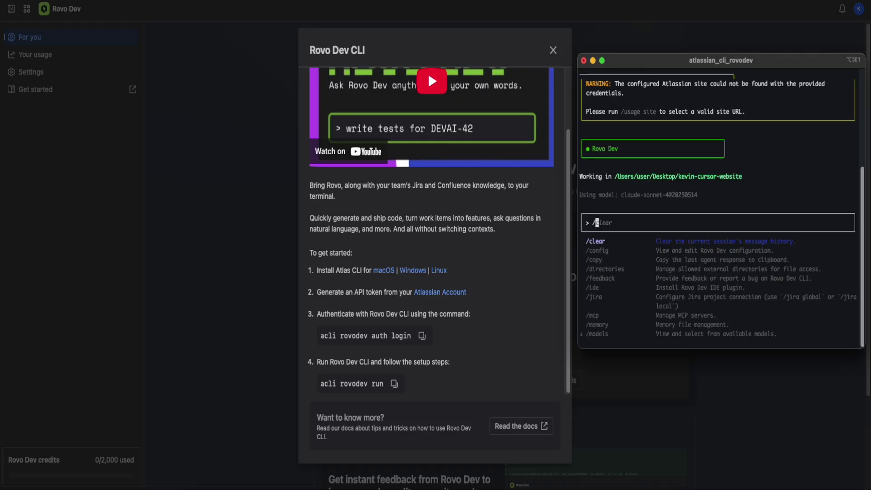
pyautogui.write('models')
pyautogui.press('Return')
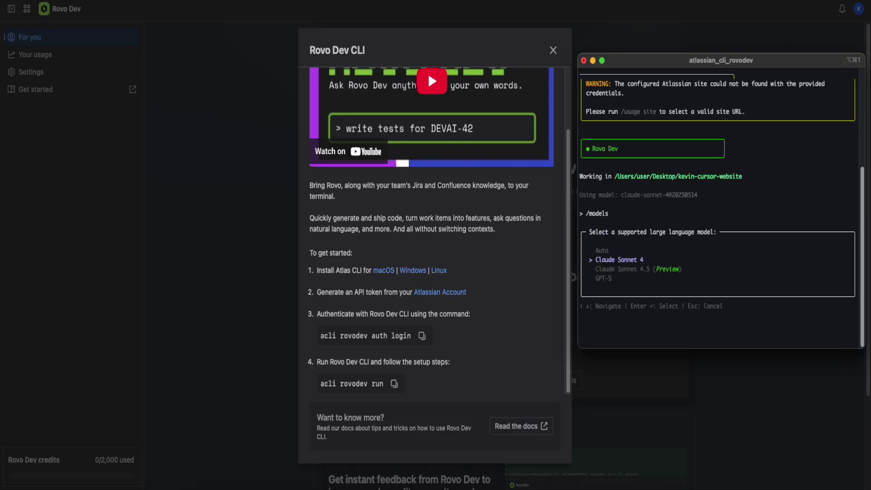
pyautogui.press('Down')
pyautogui.press('Up')
pyautogui.press('Down')
pyautogui.press('Down')
pyautogui.press('Down')
pyautogui.press('Down')
pyautogui.press('Return')
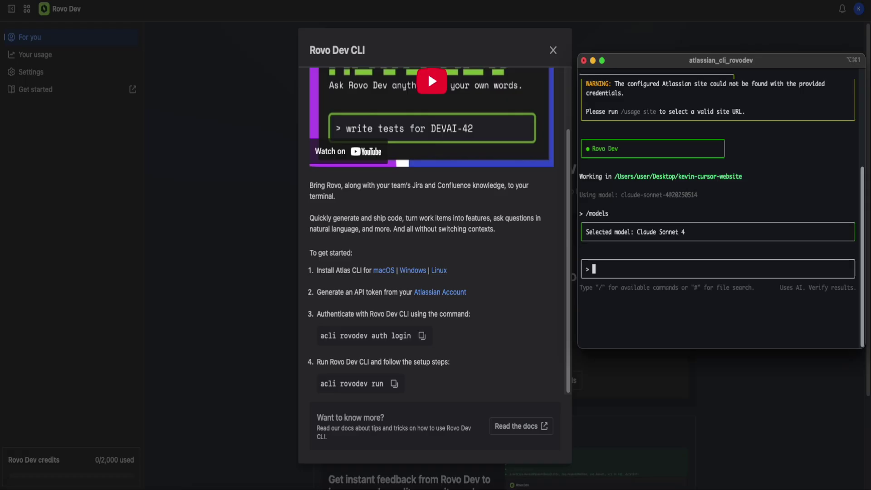
# - Clear the session history, check monthly credit usage, and turn on yolo mode
pyautogui.write('/')
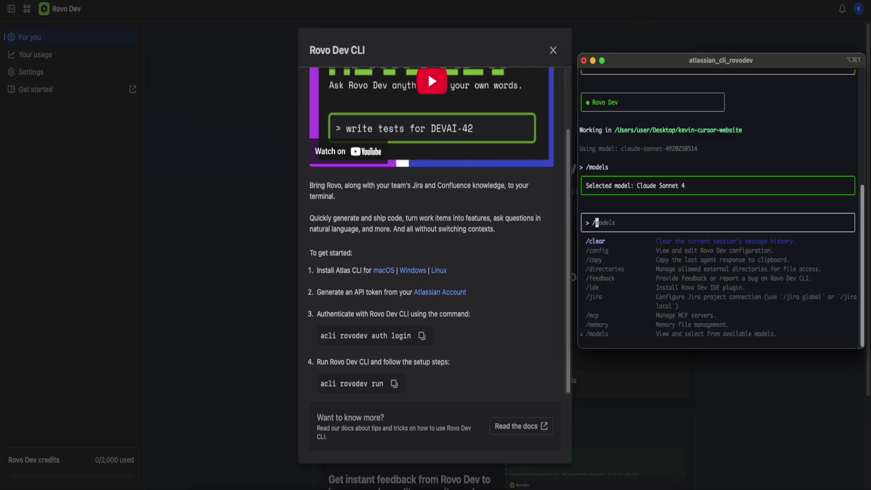
pyautogui.write('clear')
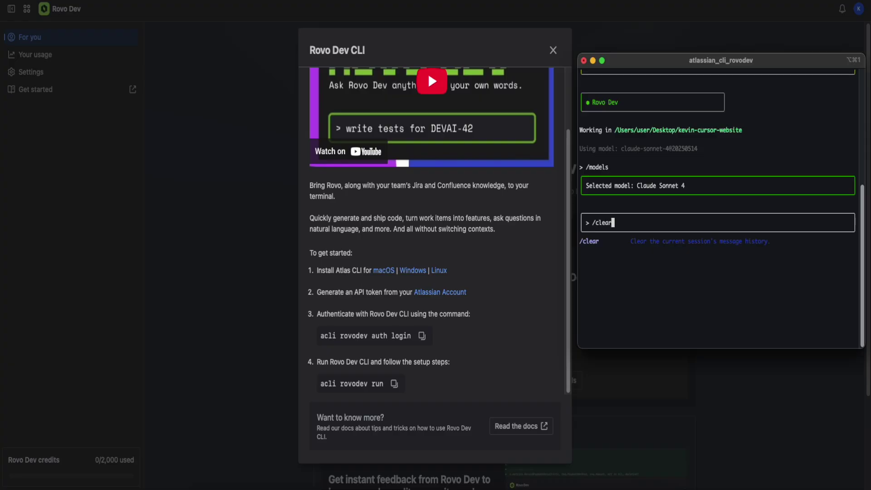
pyautogui.press('Return')
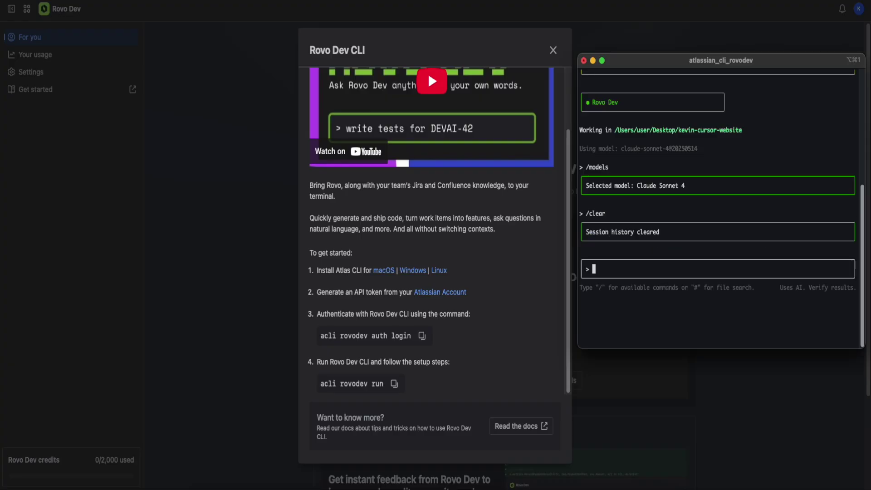
pyautogui.write('/')
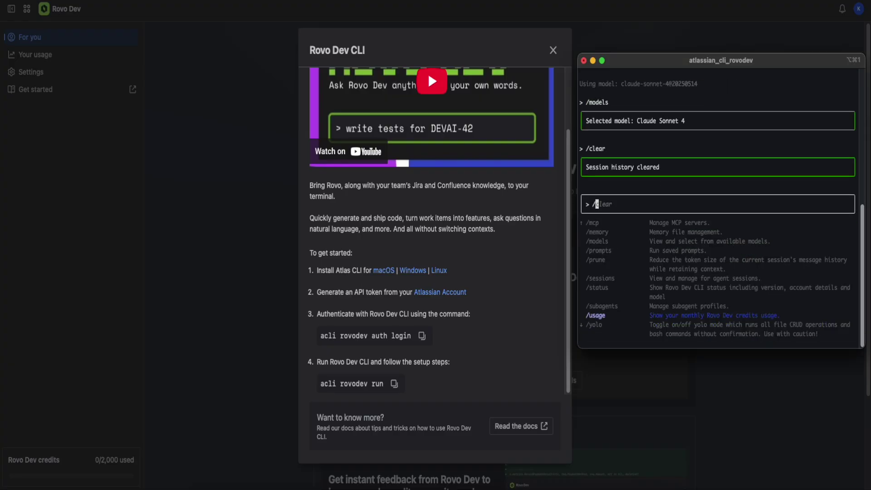
pyautogui.press('Return')
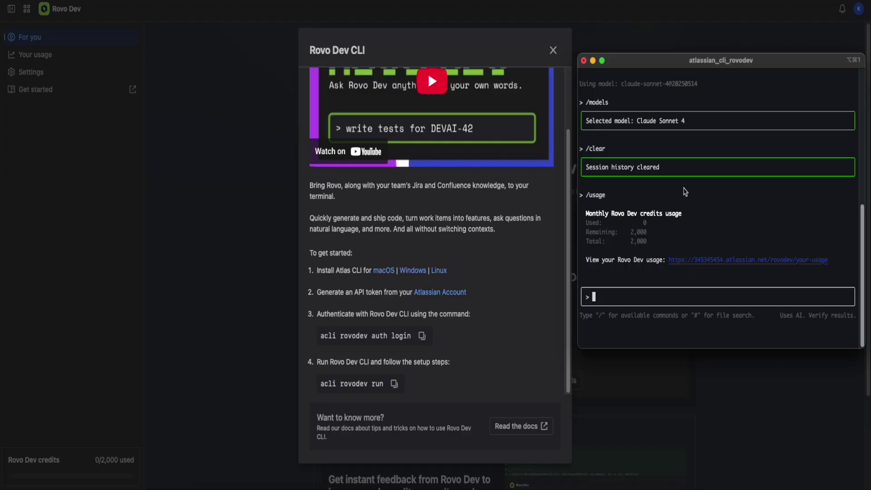
pyautogui.write('/')
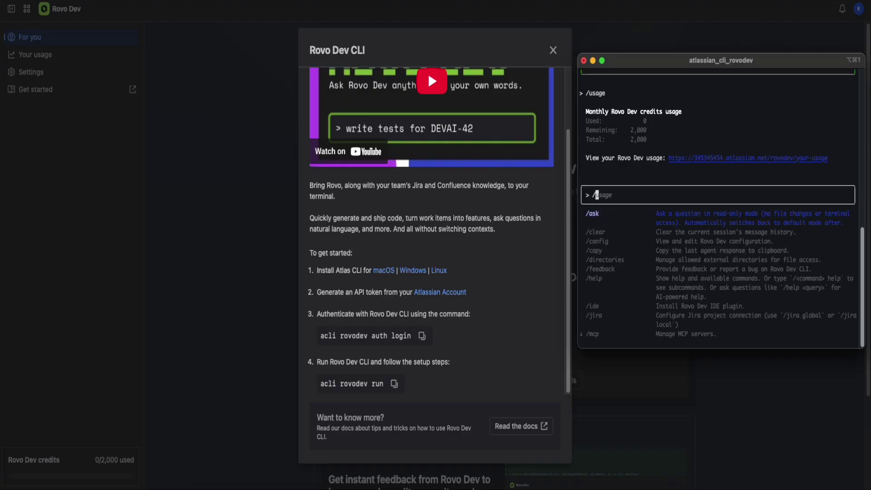
pyautogui.write('yolo')
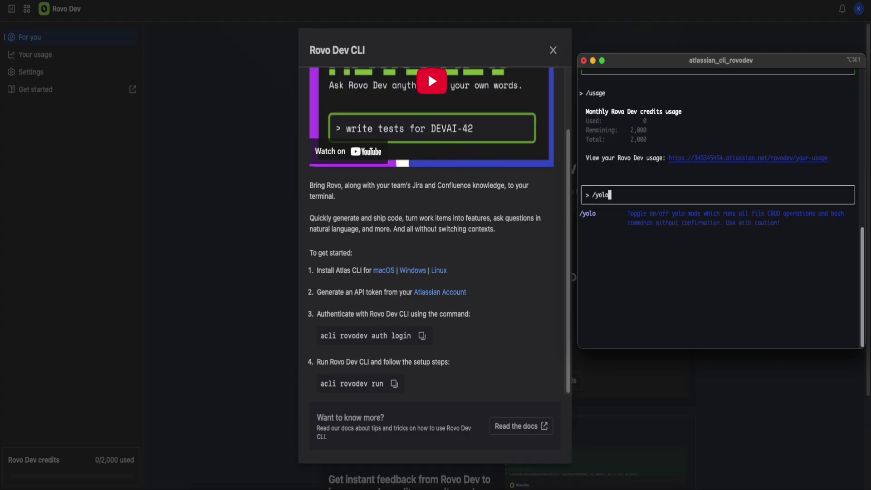
pyautogui.press('Return')
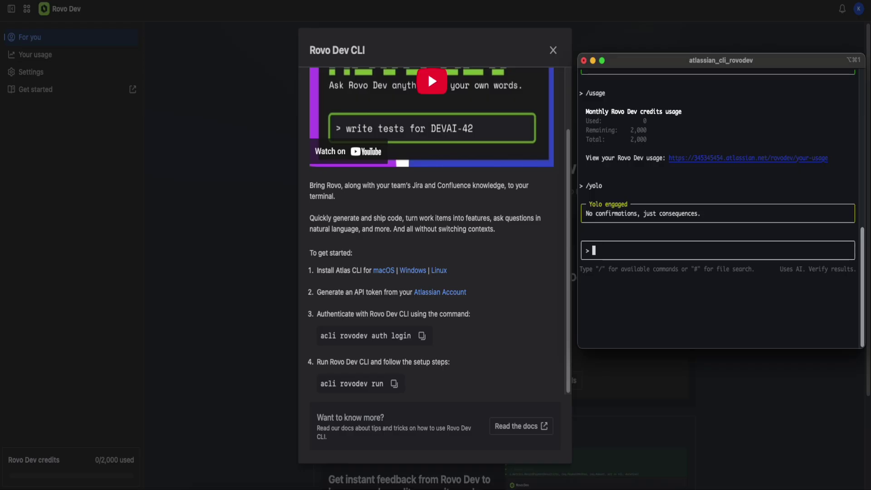
# - Browse the slash-command list and run /subagents to view subagent profiles
pyautogui.write('/')
pyautogui.press('Up')
pyautogui.press('Up')
pyautogui.press('Up')
pyautogui.press('Up')
pyautogui.press('Up')
pyautogui.press('Up')
pyautogui.press('Up')
pyautogui.press('Up')
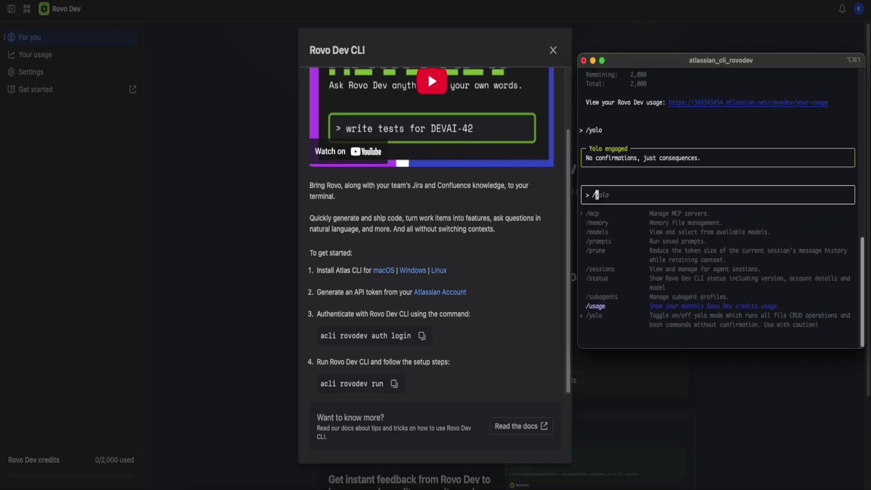
pyautogui.press('Up')
pyautogui.press('Up')
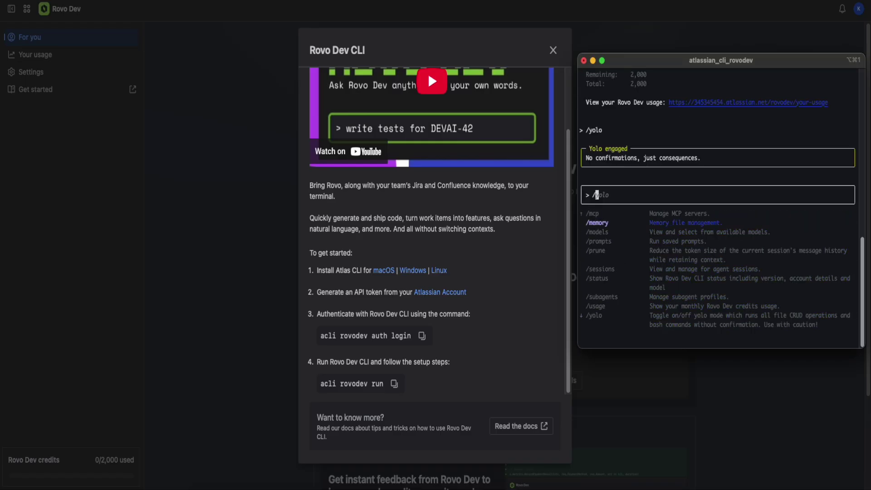
pyautogui.press('Up')
pyautogui.press('Down')
pyautogui.press('Down')
pyautogui.press('Down')
pyautogui.press('Down')
pyautogui.press('Up')
pyautogui.press('Up')
pyautogui.press('Up')
pyautogui.press('Up')
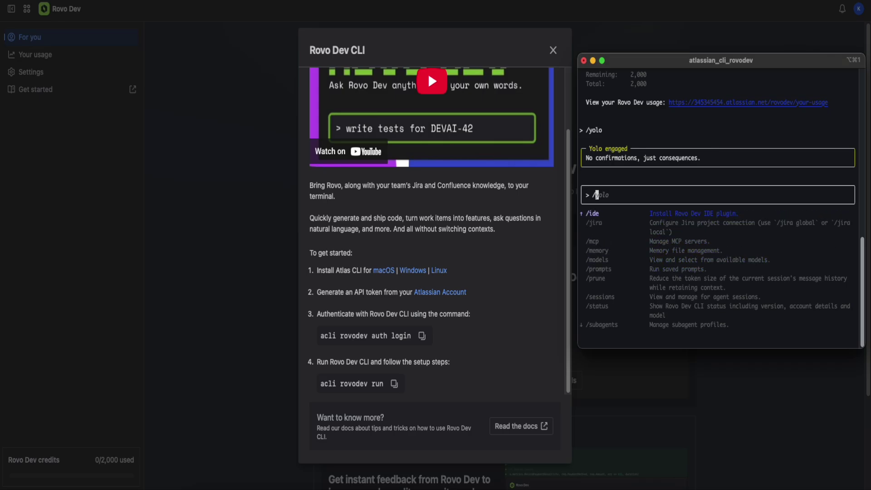
pyautogui.press('Up')
pyautogui.press('Up')
pyautogui.press('Down')
pyautogui.press('Up')
pyautogui.press('Up')
pyautogui.press('Up')
pyautogui.press('Up')
pyautogui.press('Up')
pyautogui.press('Up')
pyautogui.press('Up')
pyautogui.press('Up')
pyautogui.press('Return')
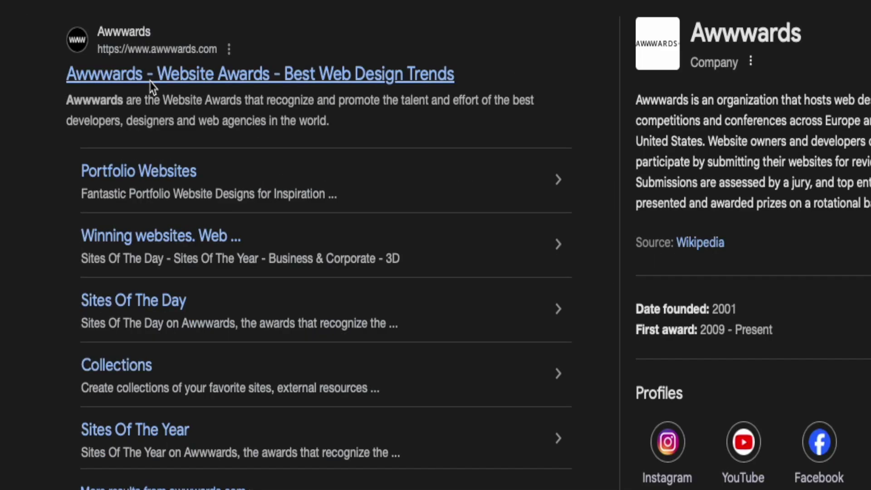
# - Open Awwwards from the search results and open the Agora Real site's detail page
pyautogui.click(249, 77)
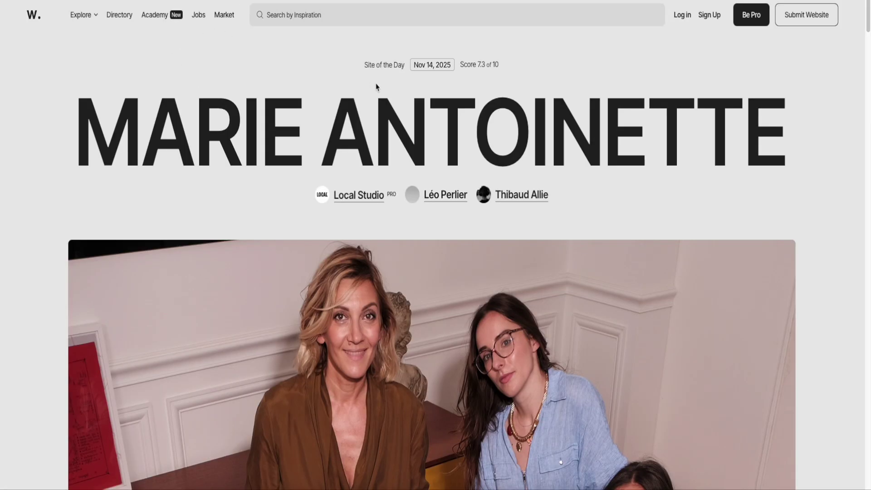
pyautogui.scroll(-15, 477, 219)
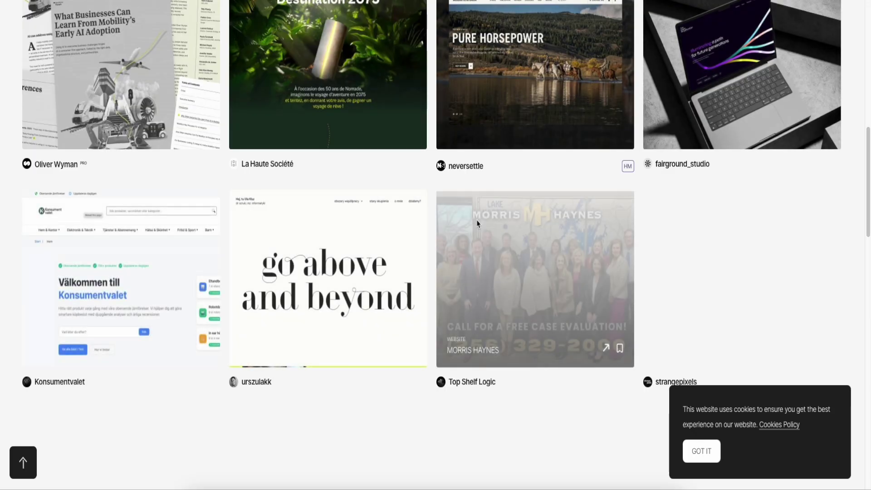
pyautogui.scroll(5, 540, 110)
pyautogui.click(570, 192)
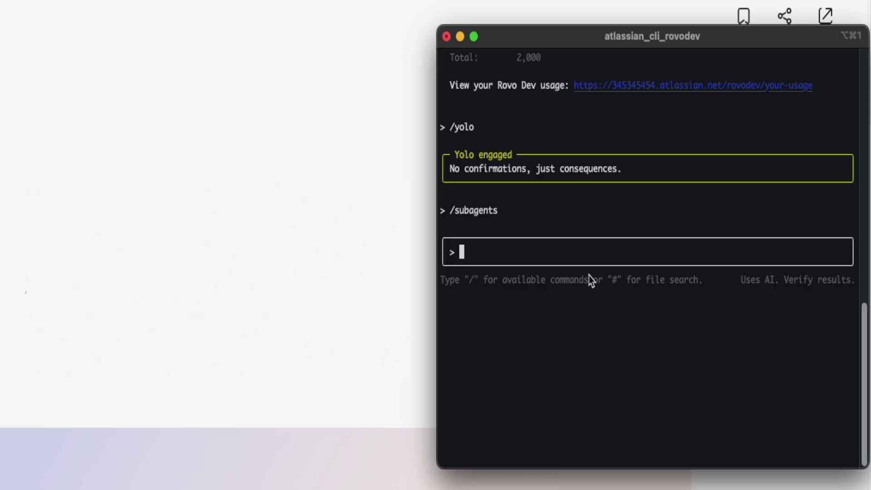
# - Prompt Rovo Dev: 'create me a react website similar to' the pasted agorareal.com address
pyautogui.write('create ,e')
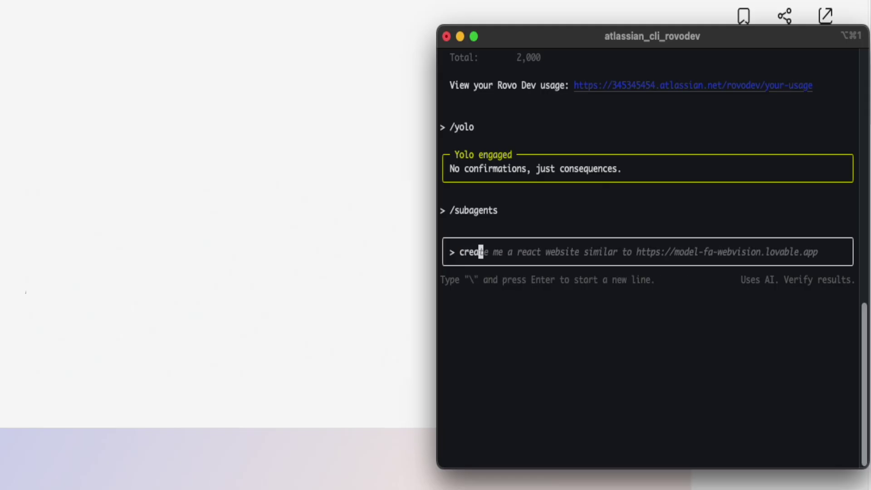
pyautogui.press('BackSpace')
pyautogui.press('BackSpace')
pyautogui.write('me a react website')
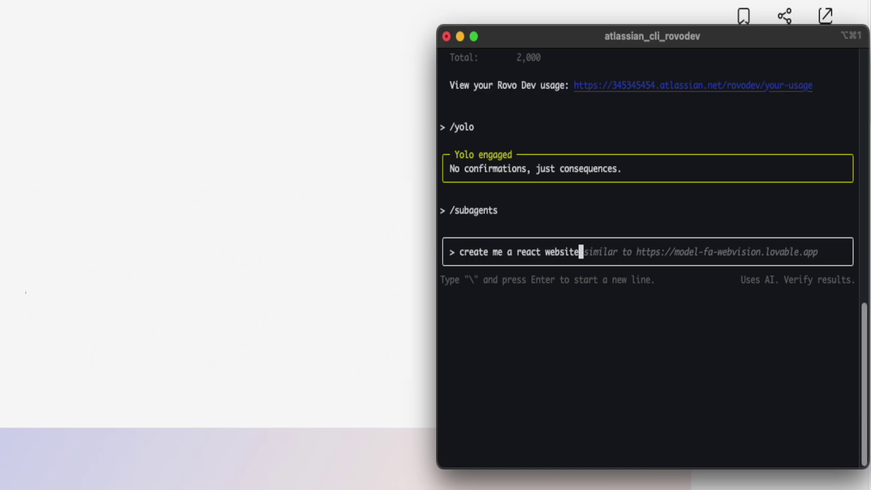
pyautogui.write(' similar to')
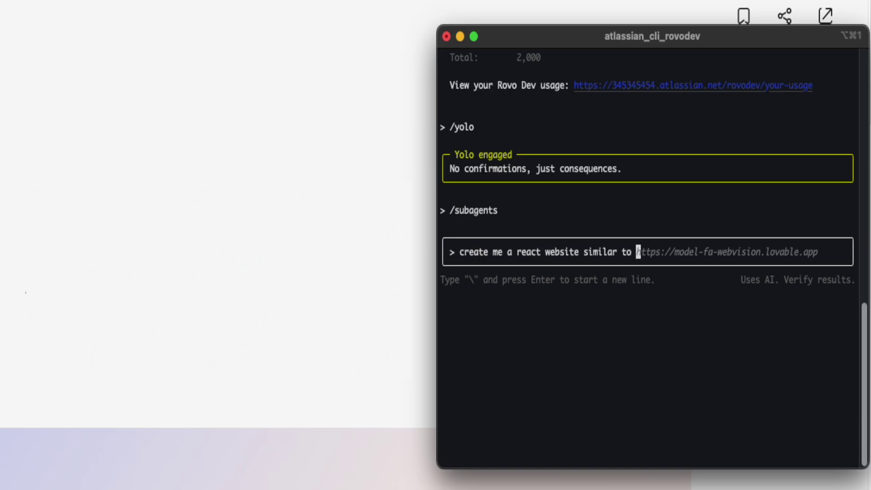
pyautogui.press('super+v')
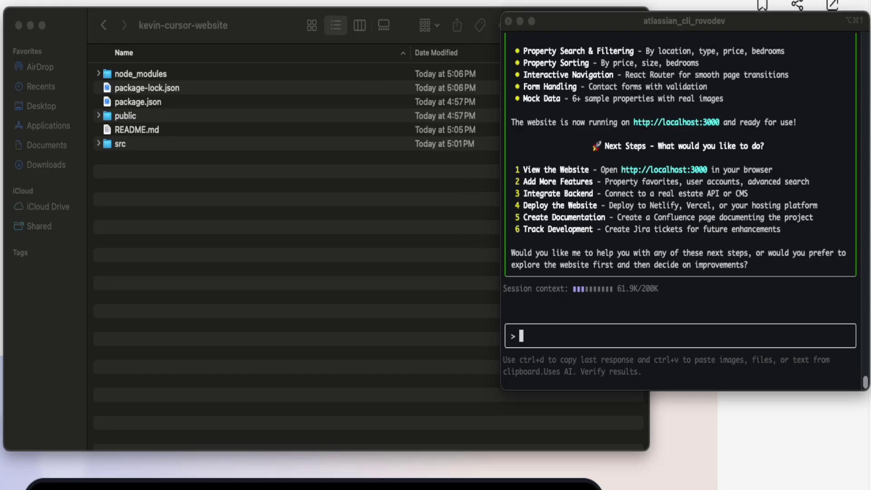
# - Copy the localhost:3000 address from the terminal and load it in a new browser tab
pyautogui.click(707, 174)
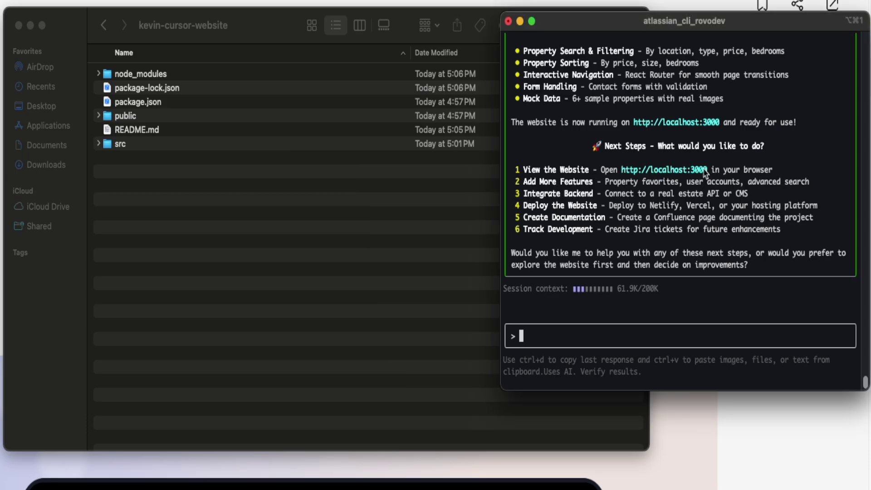
pyautogui.moveTo(708, 175); pyautogui.dragTo(622, 174)
pyautogui.rightClick(635, 179)
pyautogui.click(657, 241)
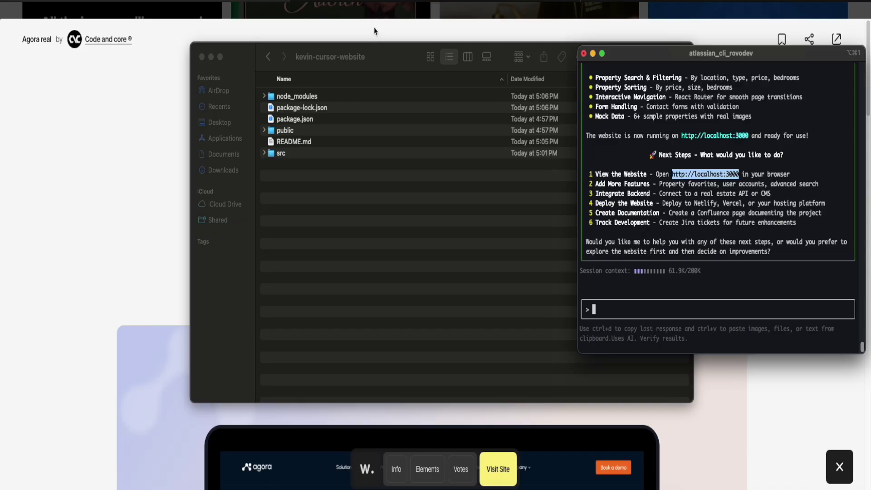
pyautogui.click(375, 31)
pyautogui.press('super+t')
pyautogui.press('super+v')
pyautogui.press('Return')
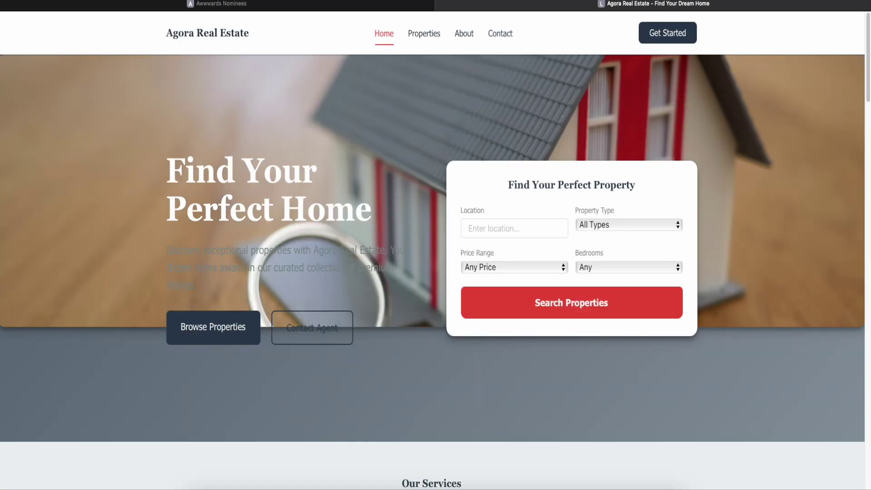
# - Scroll the generated home page, open Properties and view the Cozy Studio listing
pyautogui.scroll(-15, 345, 188)
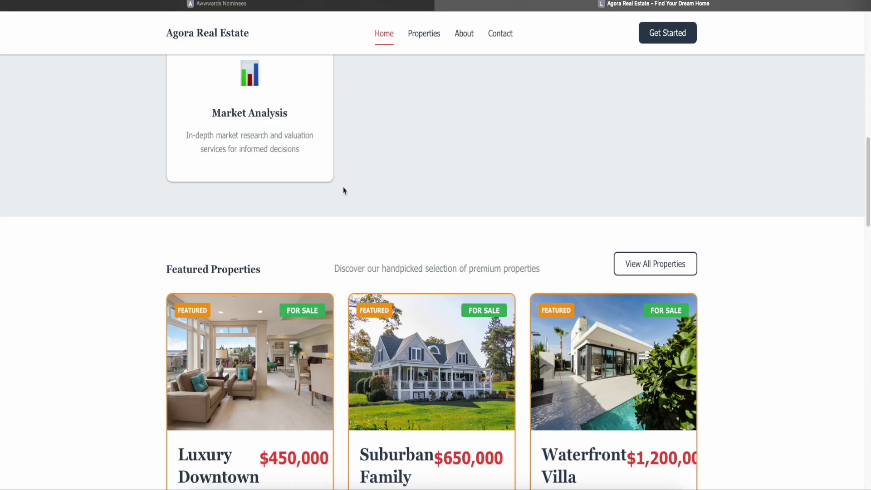
pyautogui.scroll(-6, 343, 189)
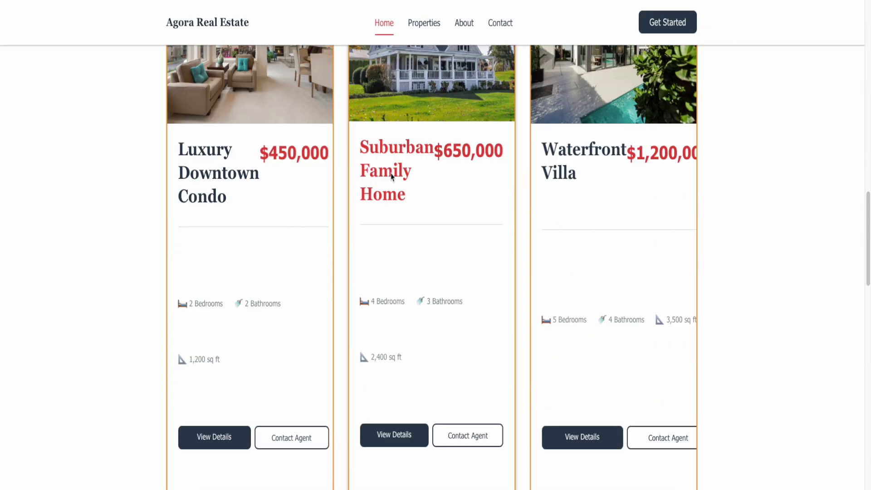
pyautogui.scroll(2, 372, 190)
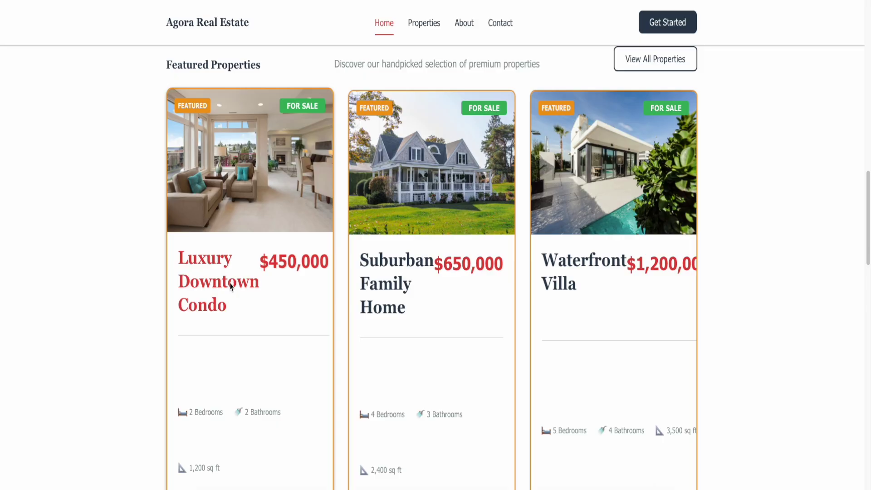
pyautogui.scroll(-8, 232, 282)
pyautogui.scroll(-5, 421, 384)
pyautogui.scroll(-10, 477, 354)
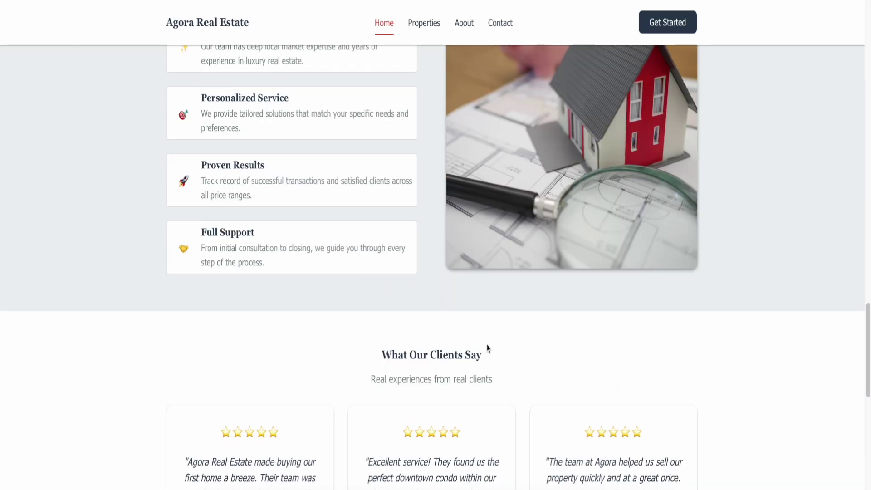
pyautogui.scroll(-1, 590, 391)
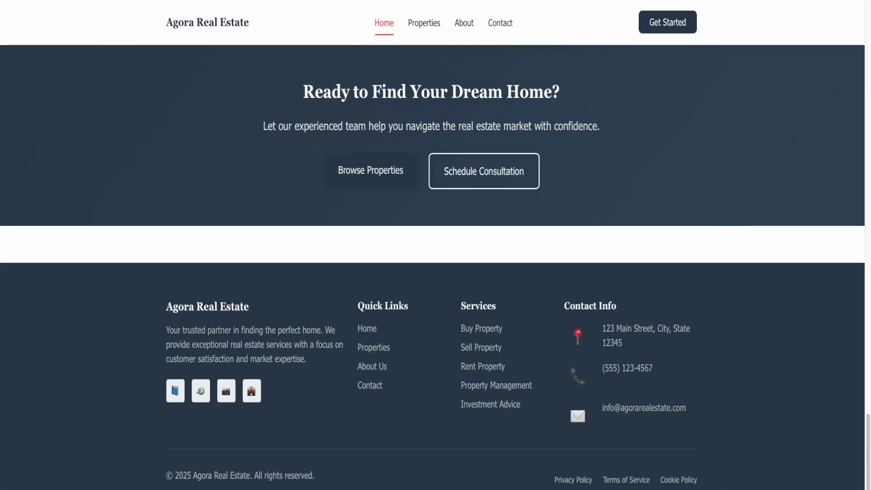
pyautogui.click(380, 350)
pyautogui.click(390, 145)
# - Narrow the browser window to preview the site's mobile layout
pyautogui.moveTo(869, 129); pyautogui.dragTo(254, 129)
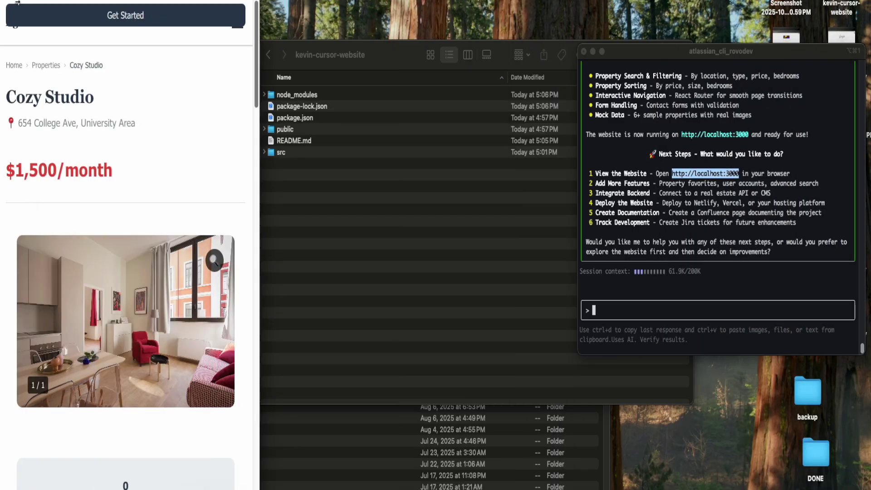
pyautogui.scroll(-10, 170, 105)
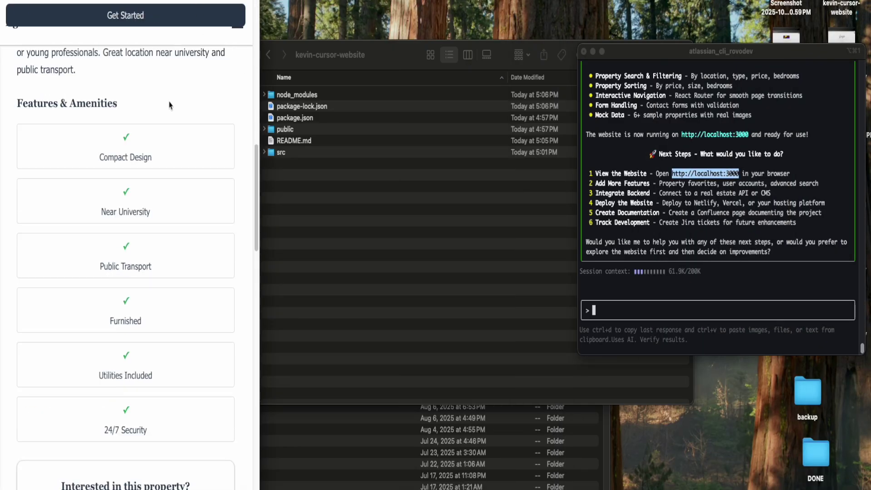
pyautogui.scroll(5, 169, 106)
pyautogui.scroll(5, 169, 105)
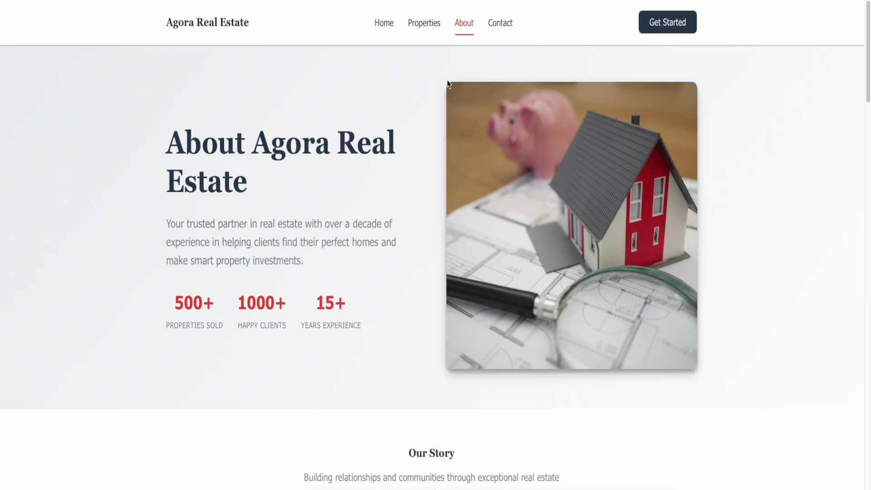
pyautogui.scroll(-20, 386, 208)
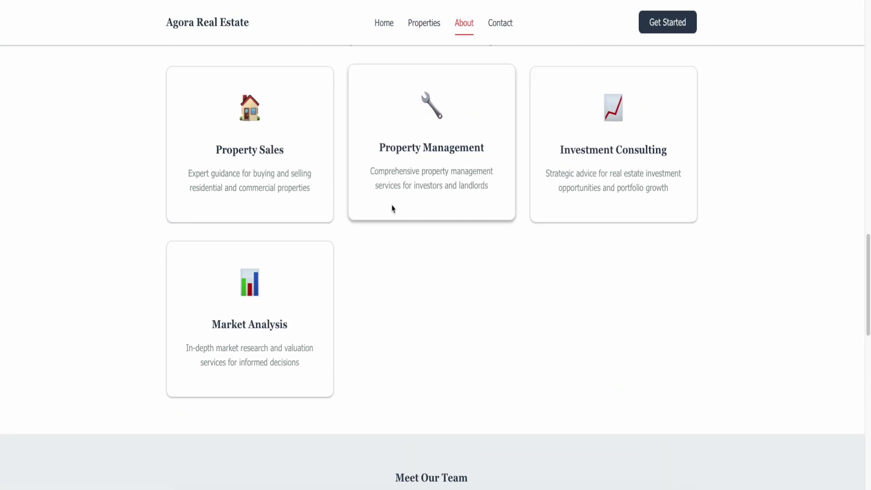
pyautogui.scroll(3, 505, 244)
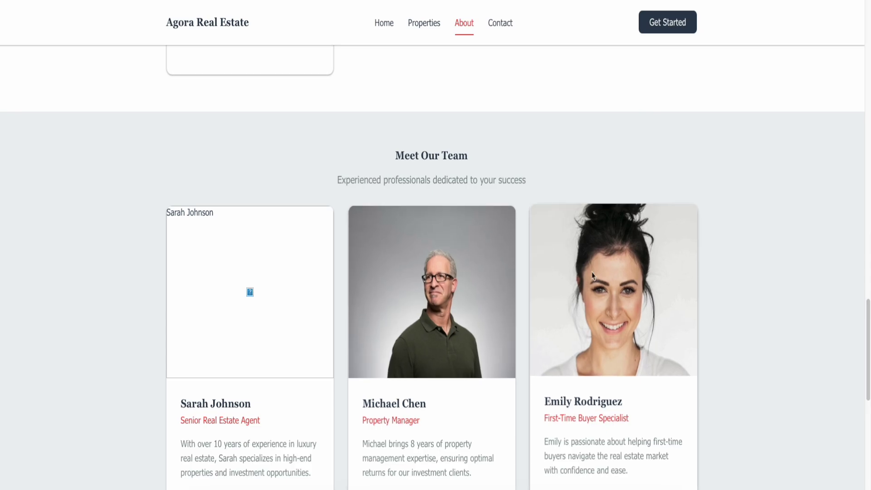
pyautogui.scroll(-10, 599, 275)
# - Review the Contact page, run a property search, then return to the Home page
pyautogui.click(508, 26)
pyautogui.scroll(-6, 480, 213)
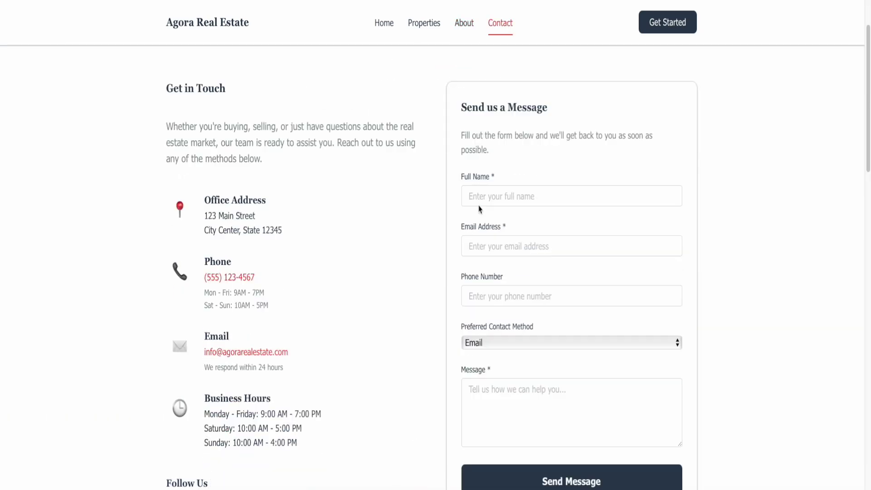
pyautogui.scroll(-10, 483, 234)
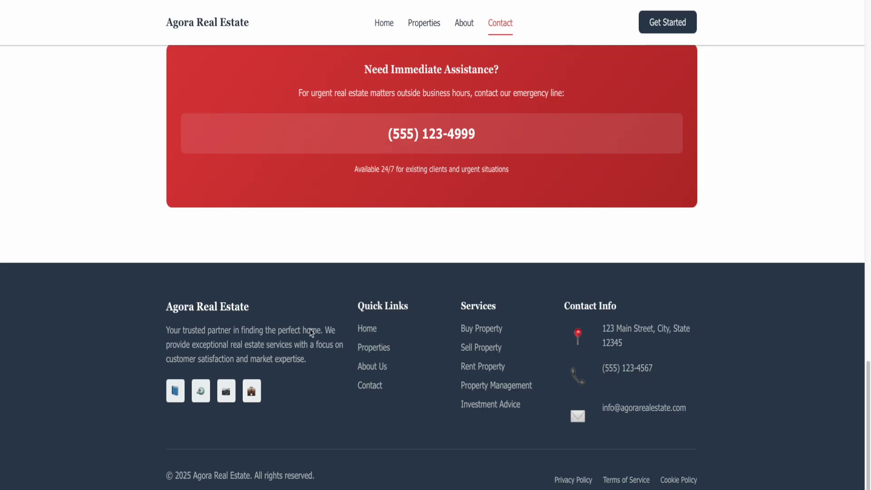
pyautogui.scroll(5, 308, 299)
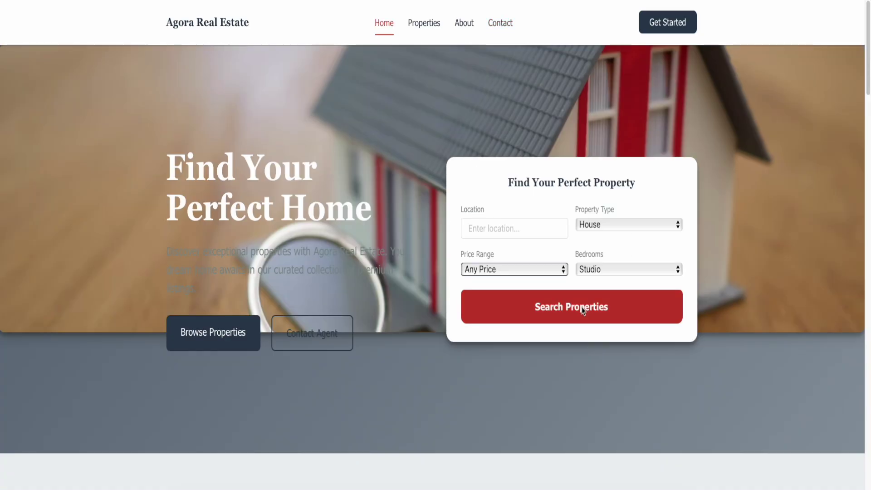
pyautogui.click(581, 307)
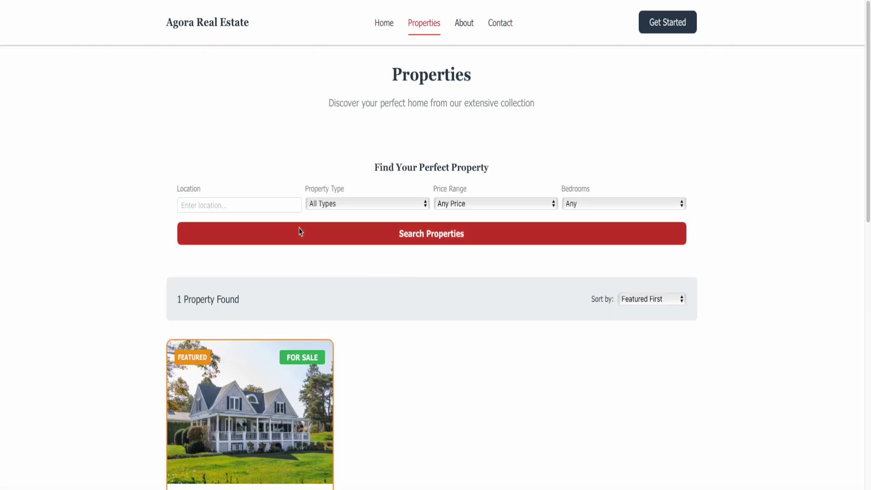
pyautogui.scroll(-12, 452, 297)
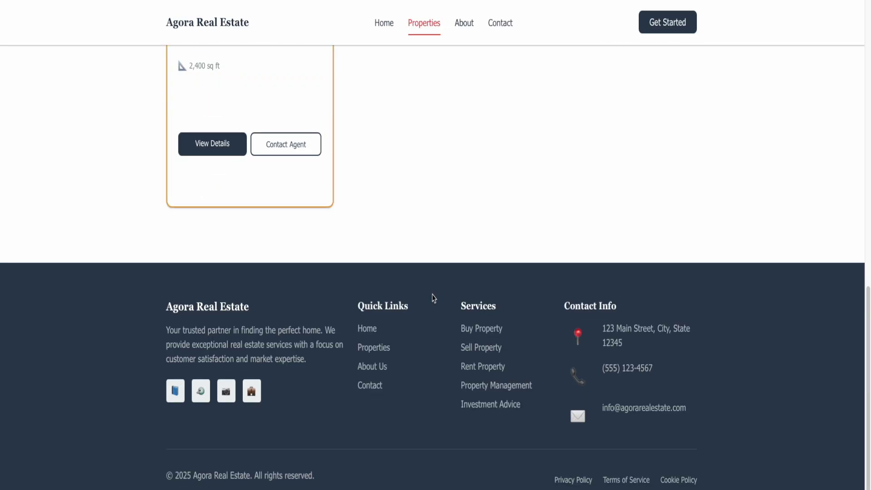
pyautogui.scroll(10, 435, 298)
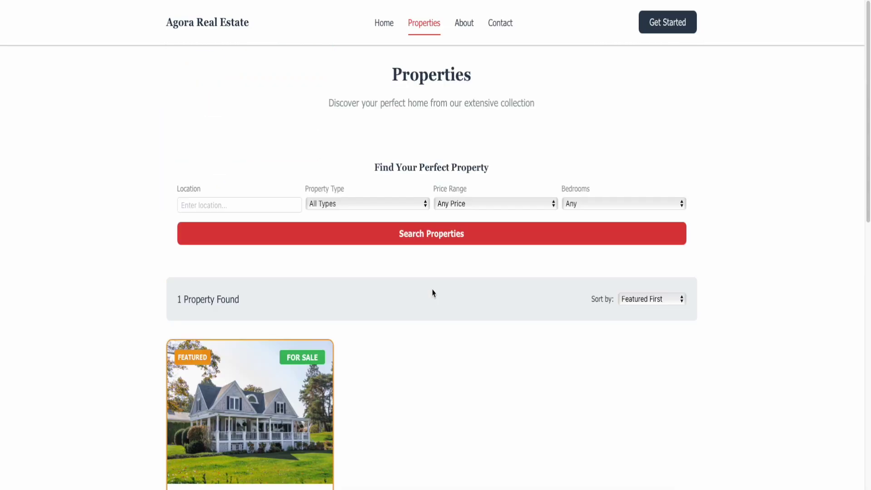
pyautogui.click(384, 24)
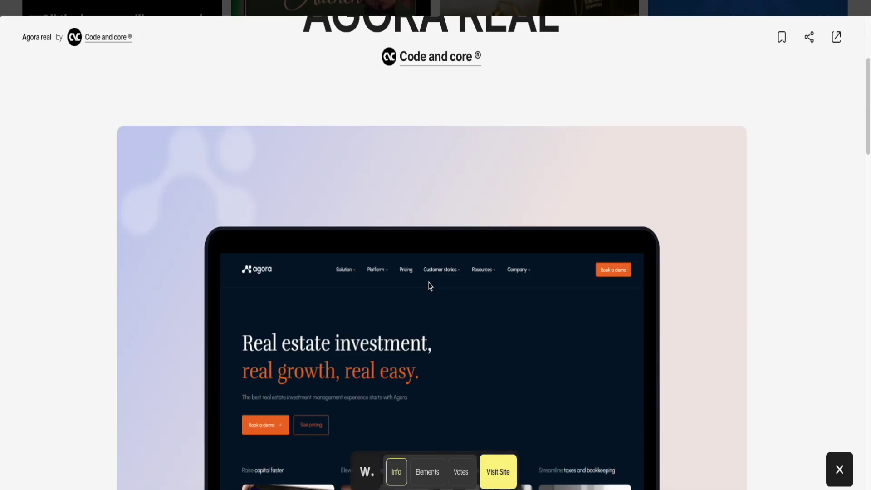
pyautogui.scroll(-5, 430, 286)
# - Enter github.com in Safari's address bar
pyautogui.scroll(2, 439, 233)
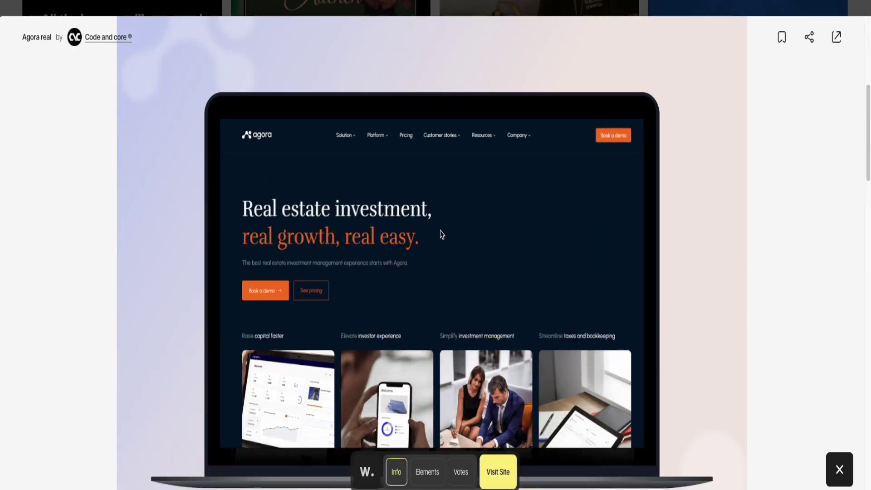
pyautogui.scroll(-5, 496, 214)
pyautogui.scroll(-10, 518, 224)
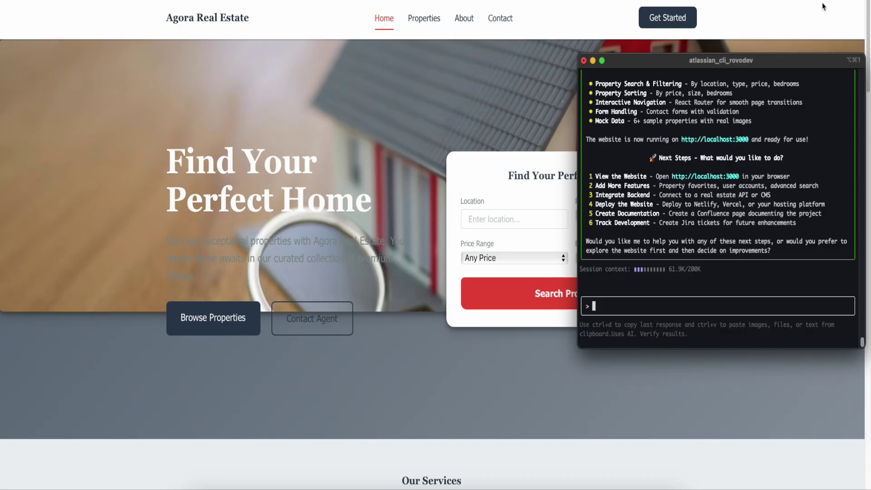
pyautogui.press('super+l')
pyautogui.write('github.com')
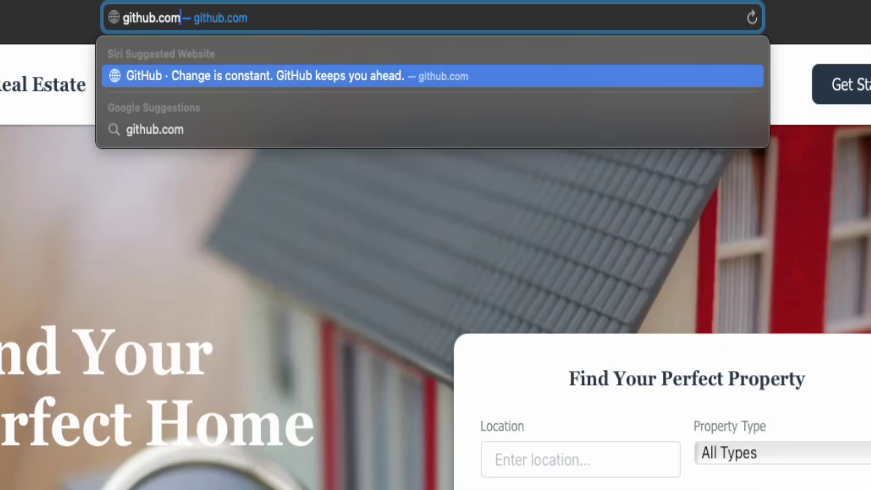
# - Go to github.com and sign in with an existing GitHub account
pyautogui.press('Return')
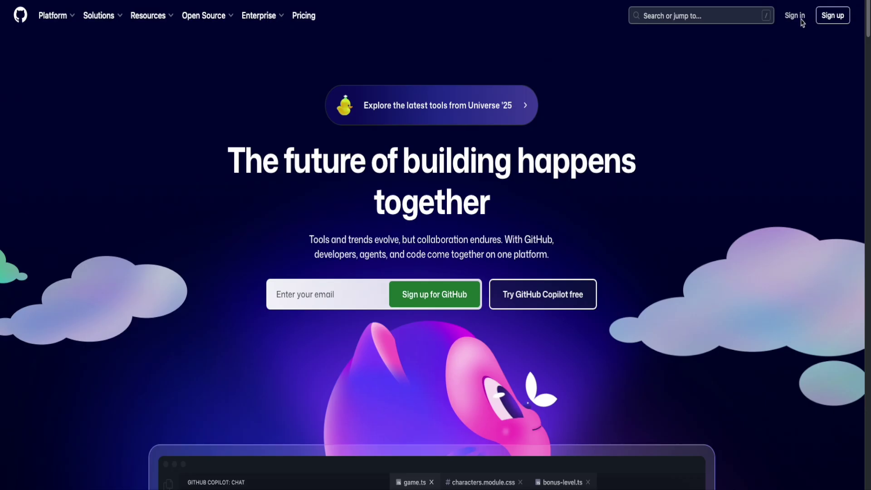
pyautogui.click(840, 22)
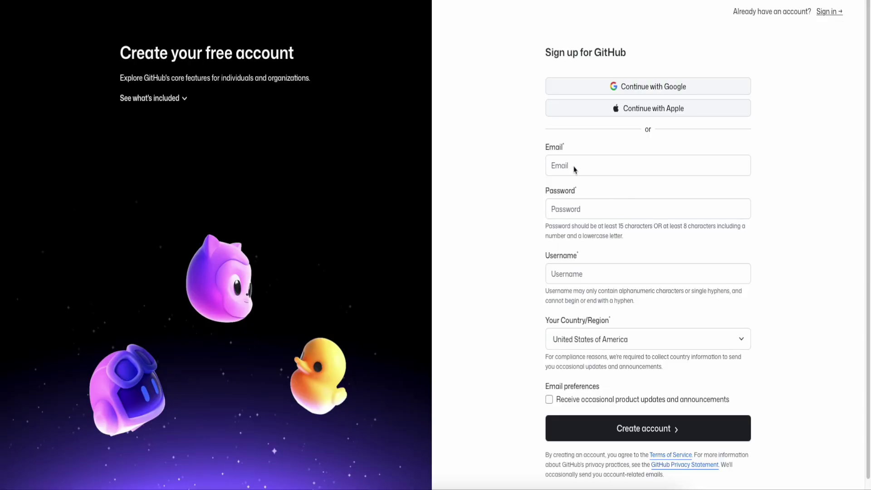
pyautogui.press('Tab')
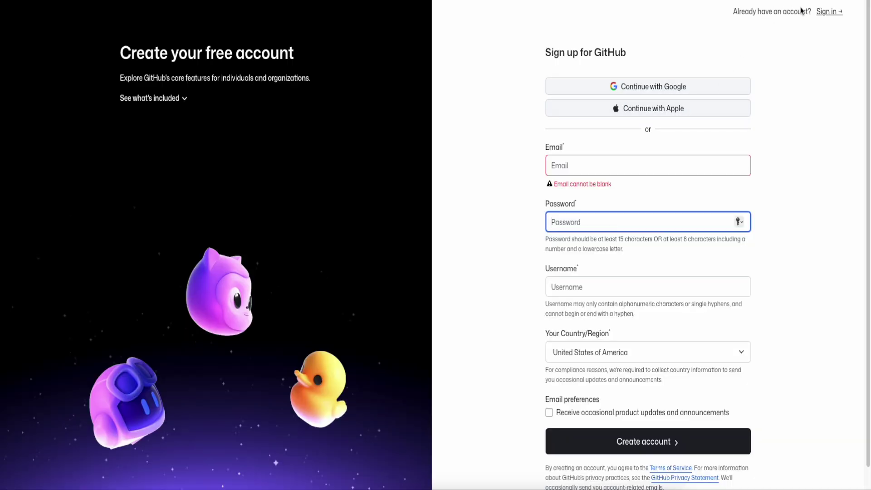
pyautogui.click(830, 12)
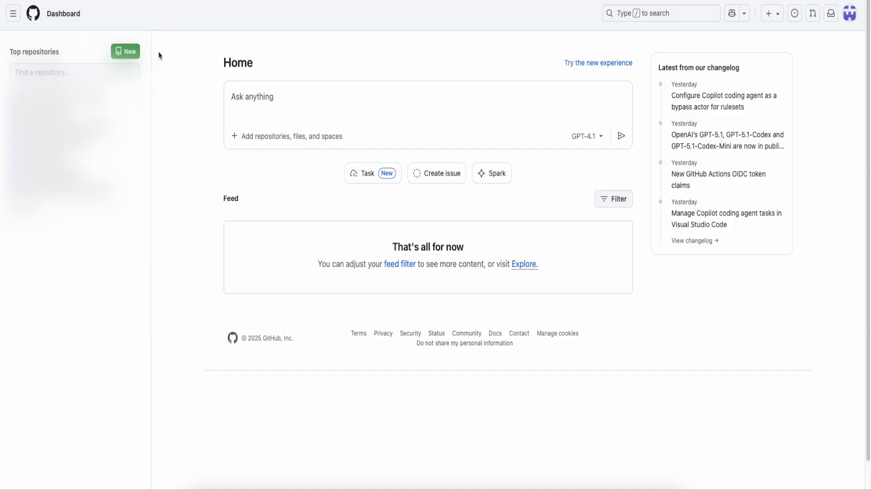
# - Create a new repository named kevin-cursor-website
pyautogui.click(128, 53)
pyautogui.click(381, 142)
pyautogui.write('kevin-cursor-website')
pyautogui.click(342, 205)
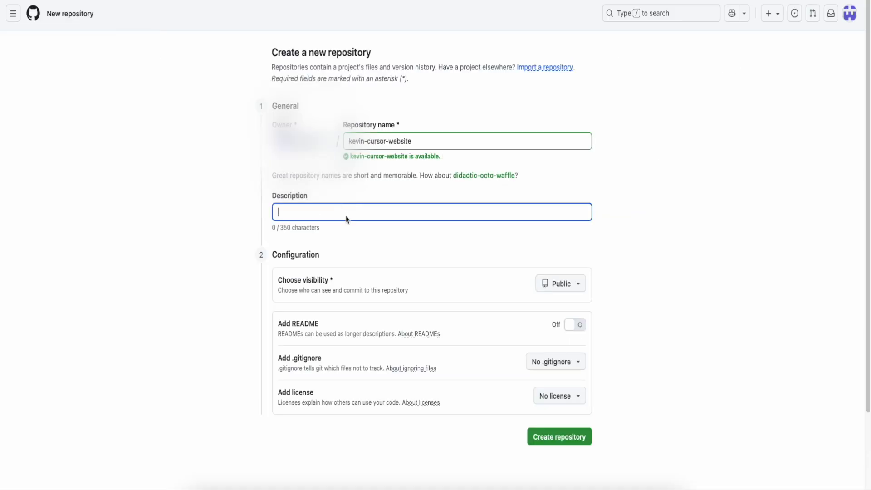
pyautogui.click(567, 438)
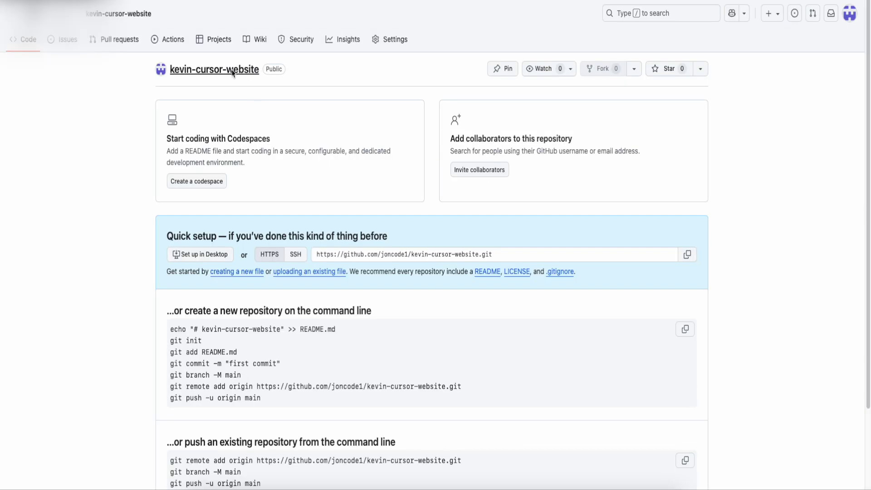
# - Upload the project files from the Downloads folder and commit them as 'create website'
pyautogui.click(329, 275)
pyautogui.rightClick(606, 488)
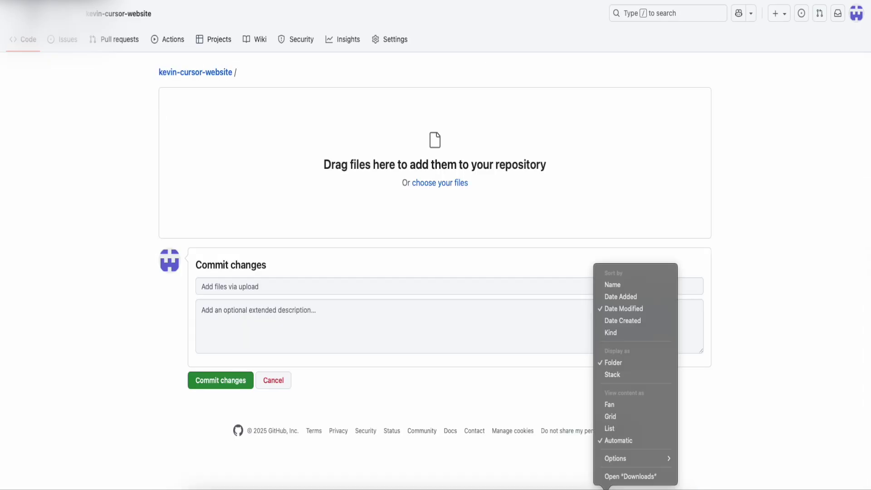
pyautogui.click(635, 479)
pyautogui.moveTo(584, 375); pyautogui.dragTo(355, 161)
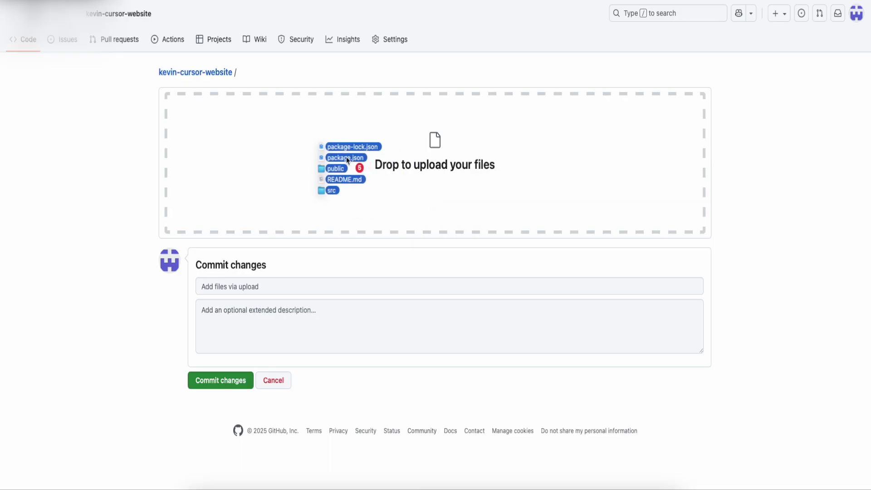
pyautogui.scroll(-20, 407, 224)
pyautogui.click(265, 321)
pyautogui.write('cr')
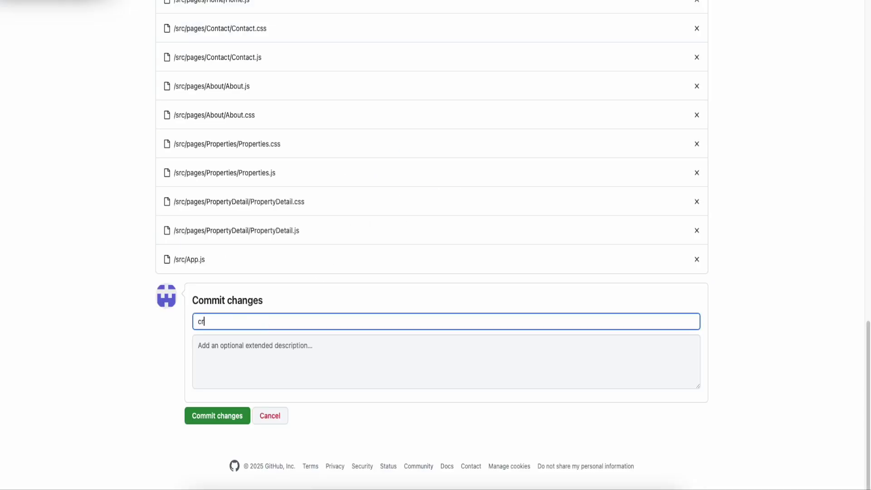
pyautogui.write('eate website')
pyautogui.press('Return')
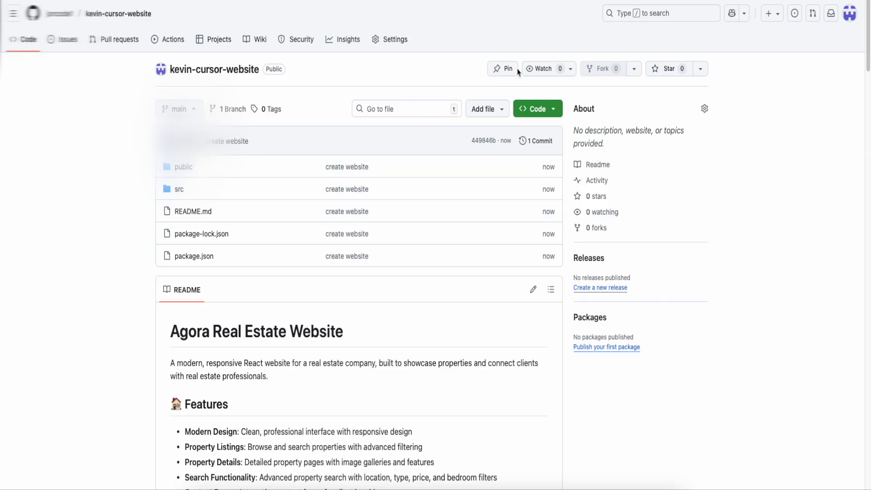
pyautogui.press('super+t')
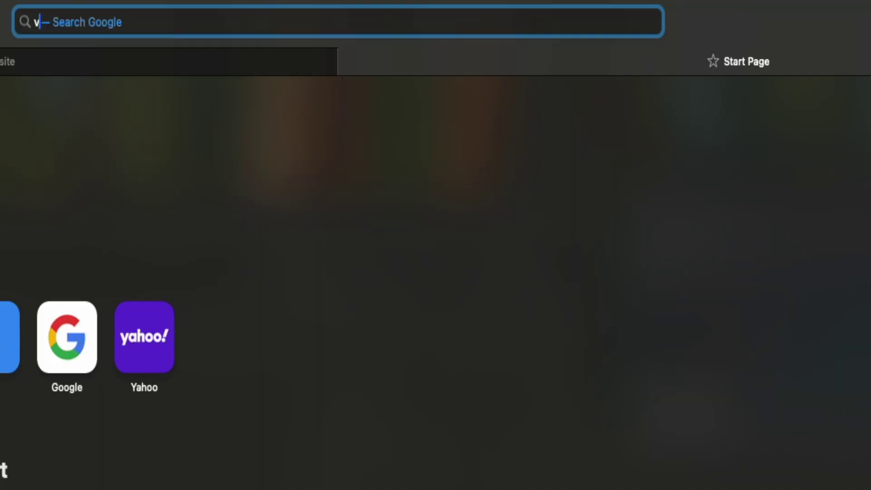
# - Go to vercel.com and sign up with the Hobby plan
pyautogui.write('vercel.com')
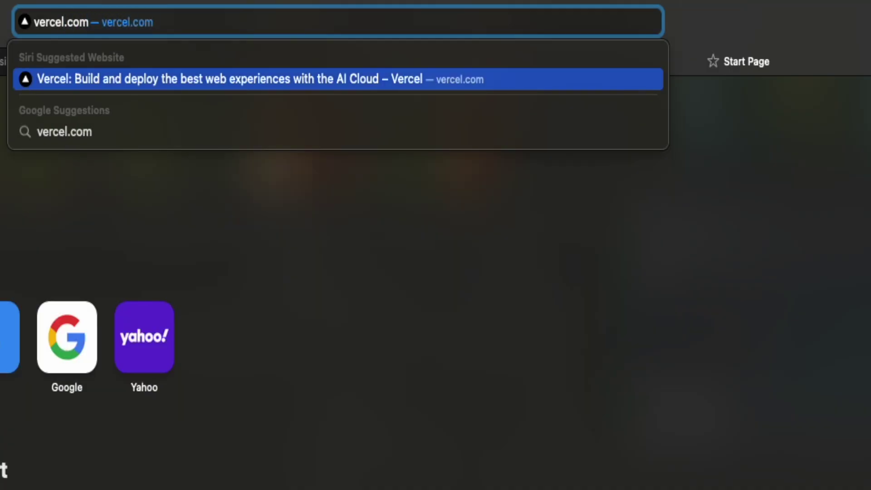
pyautogui.press('Return')
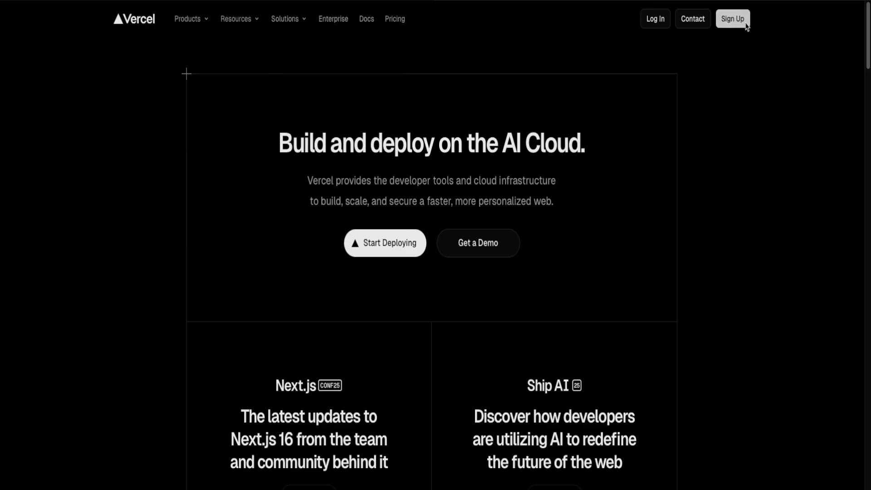
pyautogui.click(732, 19)
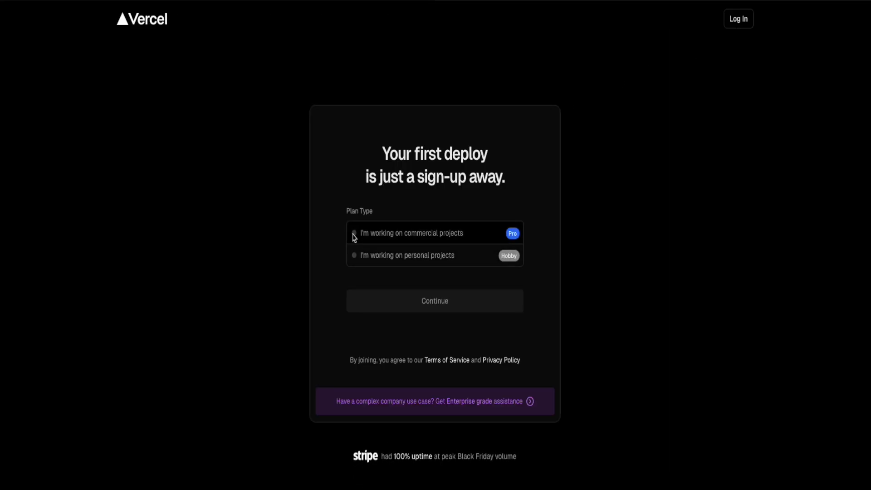
pyautogui.click(356, 256)
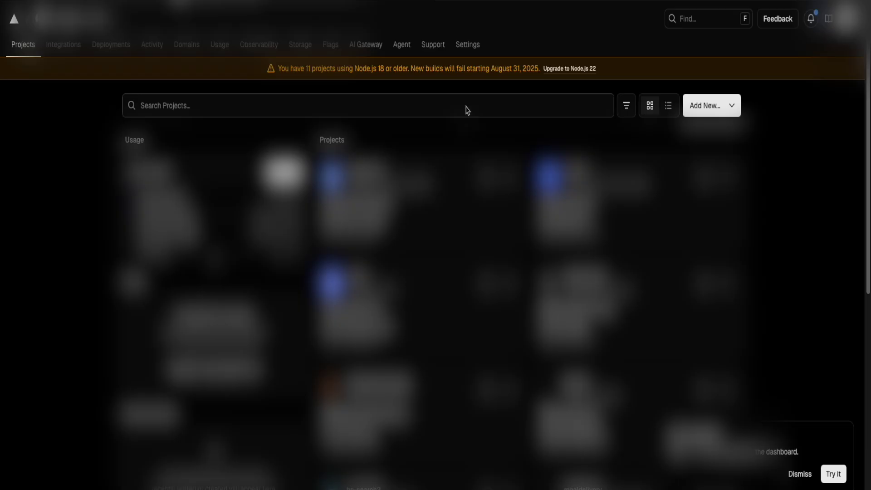
# - Import the kevin-cursor-website repository as a new Vercel project and deploy it
pyautogui.click(714, 111)
pyautogui.click(701, 139)
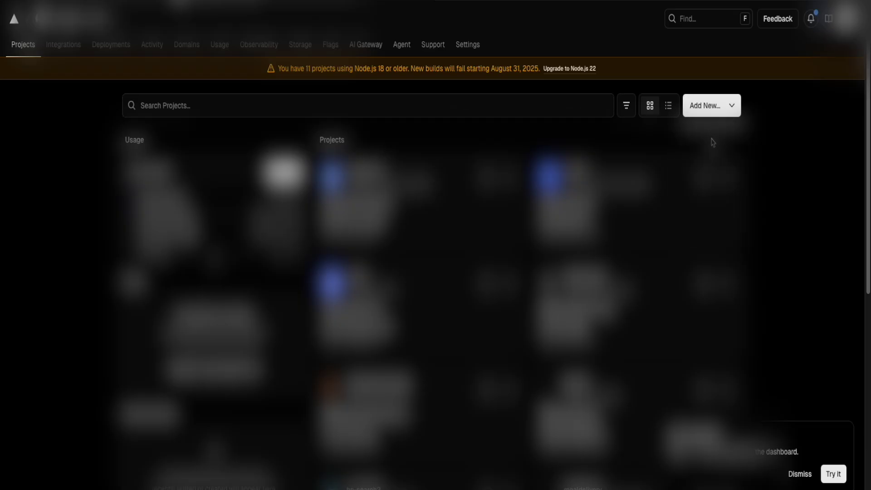
pyautogui.click(335, 203)
pyautogui.write('kevin-cursor-website')
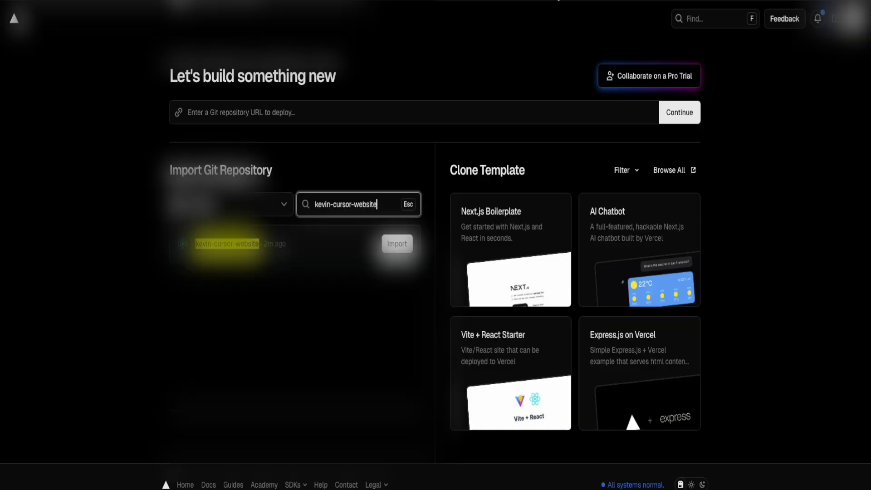
pyautogui.click(397, 243)
pyautogui.click(443, 431)
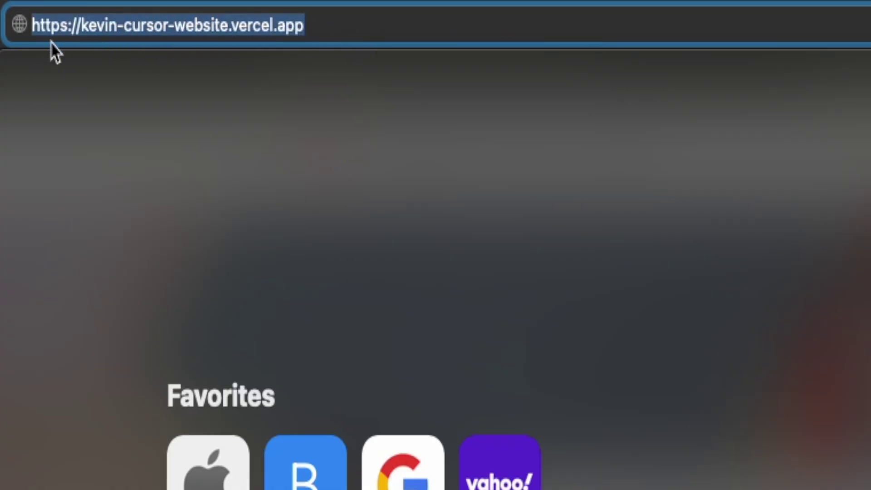
# - Load kevin-cursor-website.vercel.app to view the live Agora Real Estate site
pyautogui.press('Return')
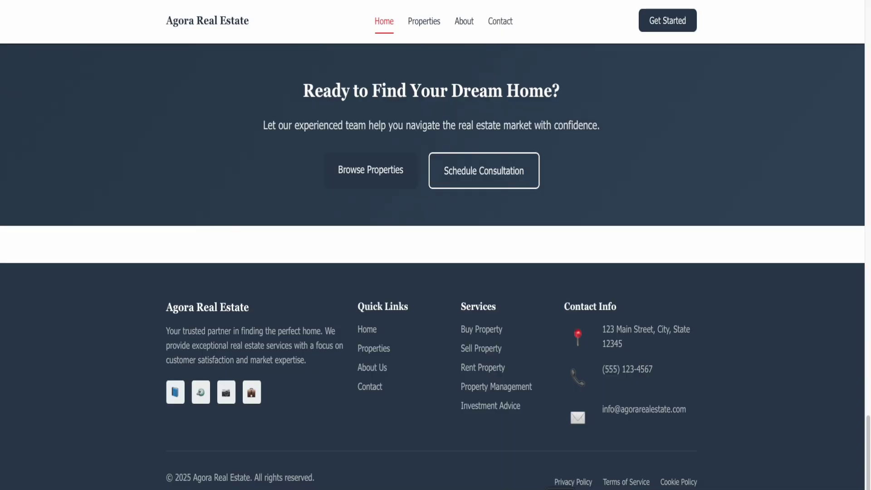
pyautogui.press('super+Tab')
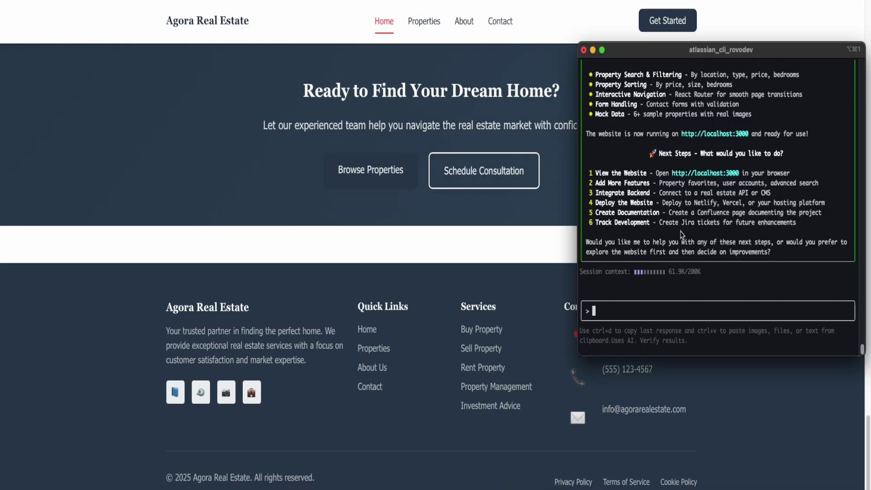